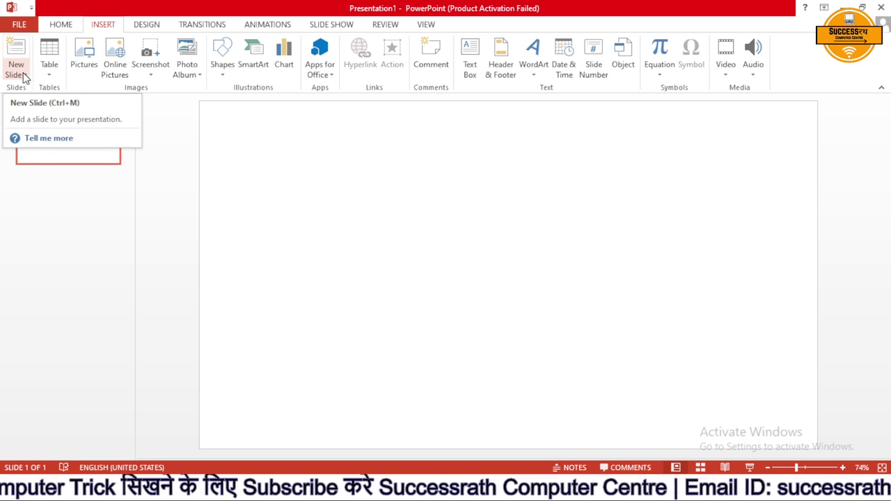
- Add Blank-layout slides after slide 1 until there are six, then select slide 1
left_click(15, 70)
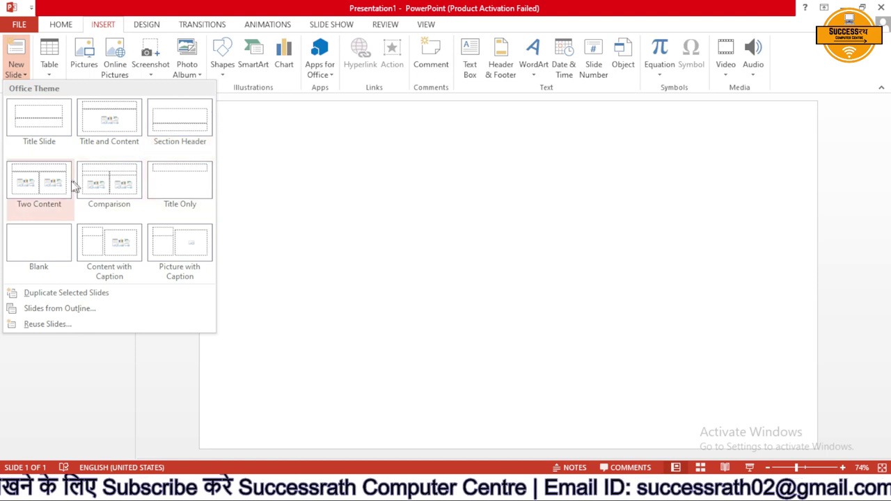
left_click(55, 238)
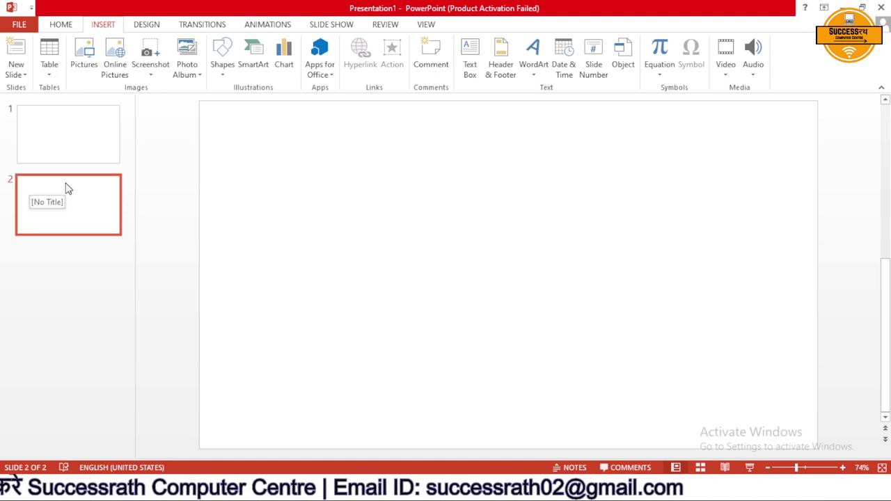
left_click(19, 74)
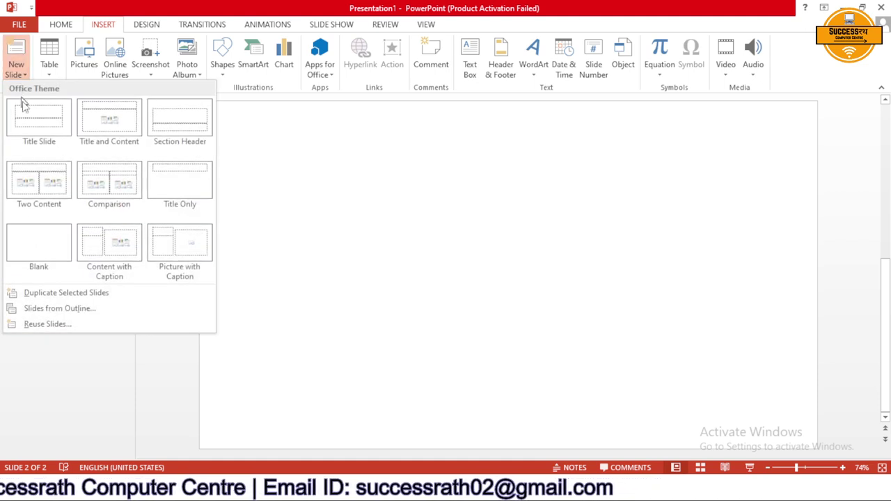
left_click(40, 236)
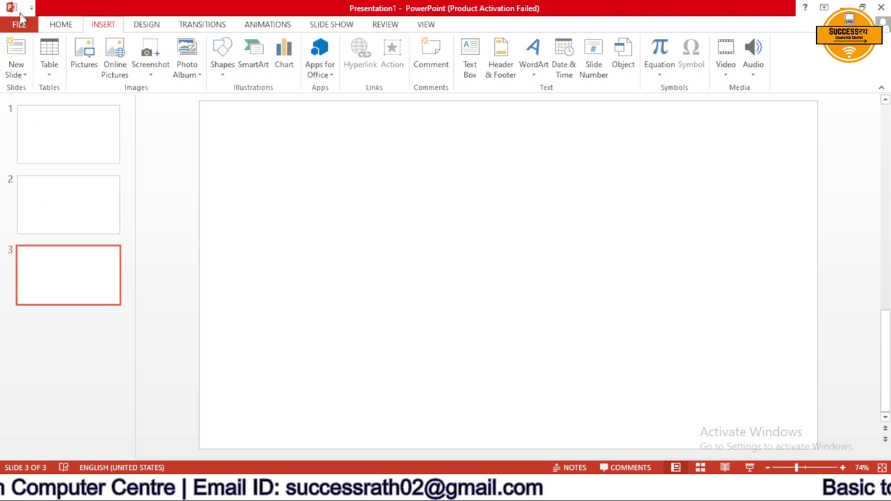
left_click(19, 48)
left_click(18, 47)
left_click(19, 47)
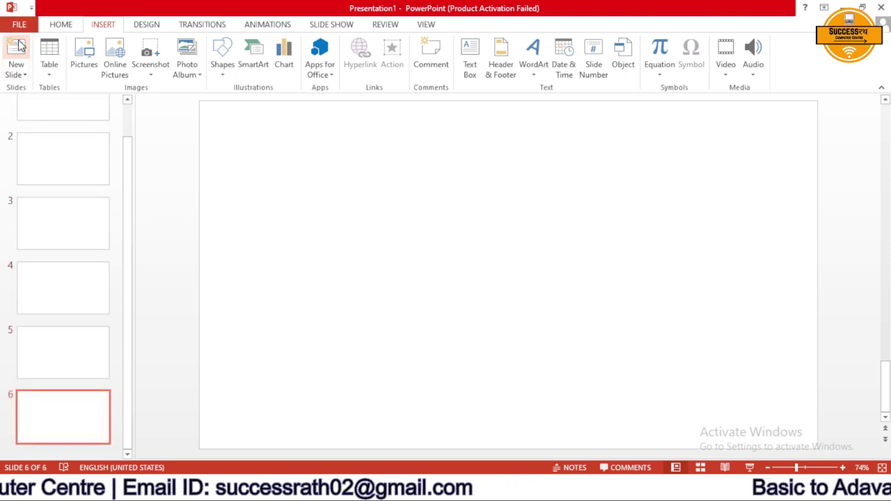
scroll(48, 302, "up", 1)
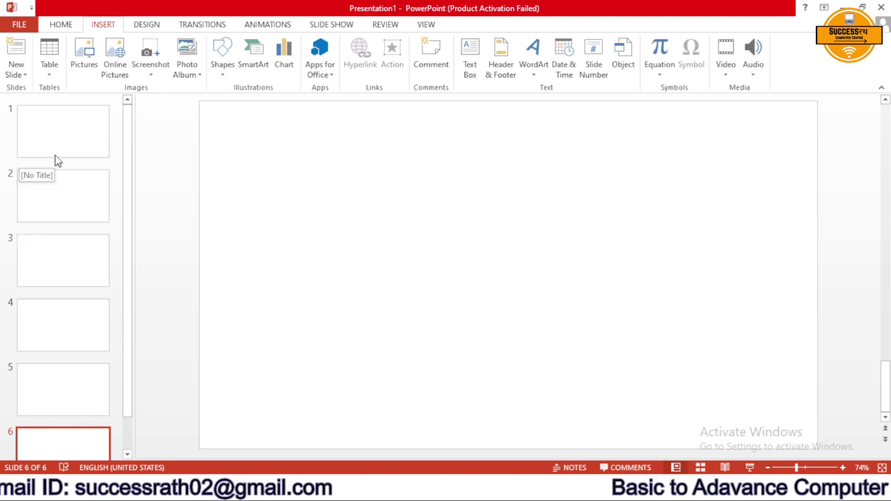
left_click(63, 135)
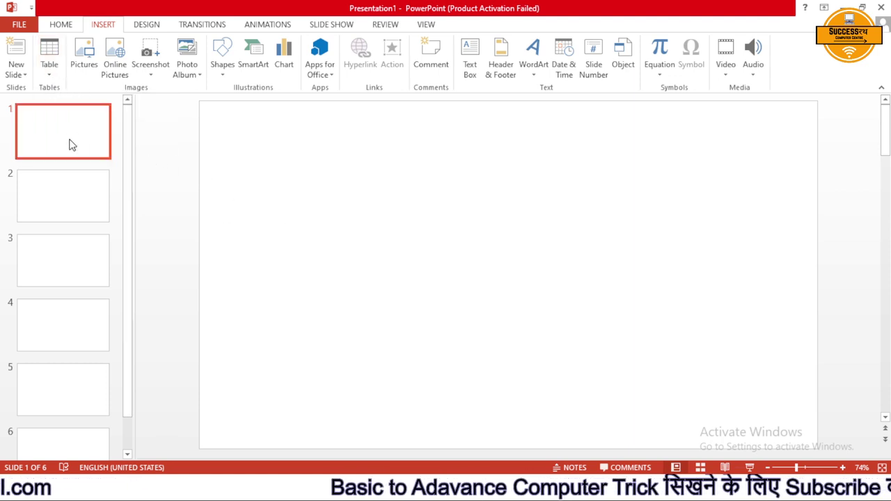
- Insert a 5-column, 2-row table on slide 1 and grow it row by row with Tab
left_click(49, 69)
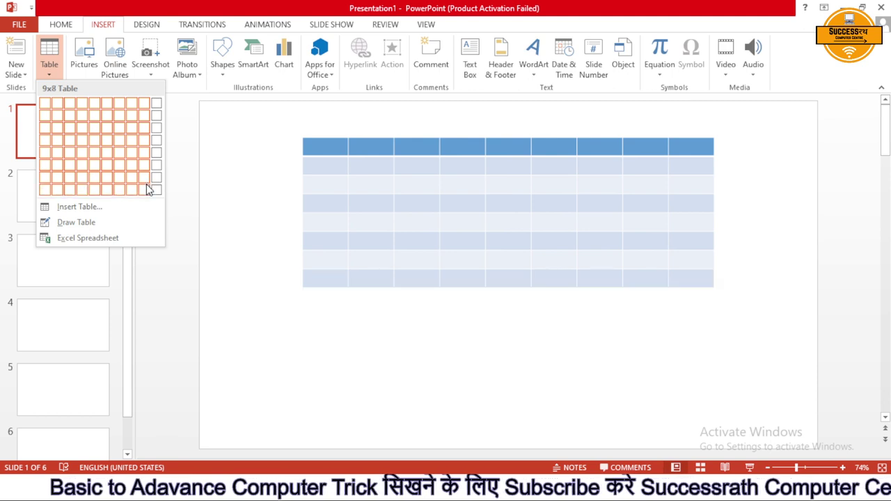
left_click(102, 206)
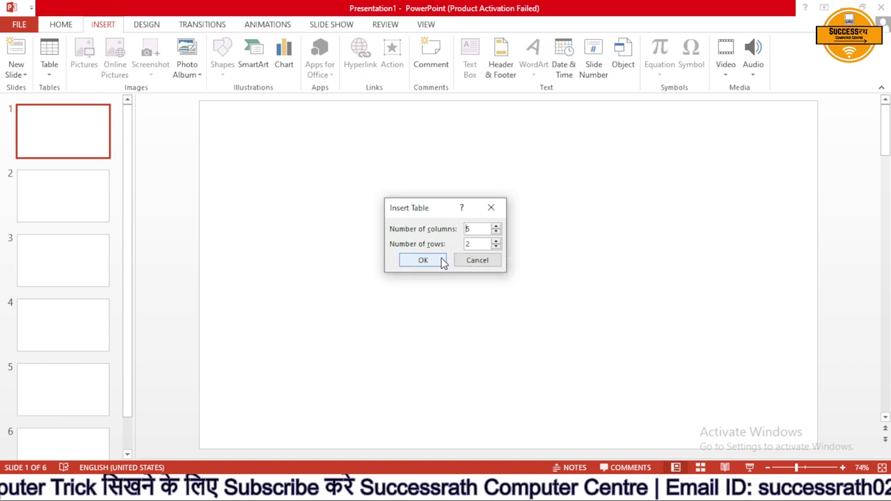
left_click(441, 261)
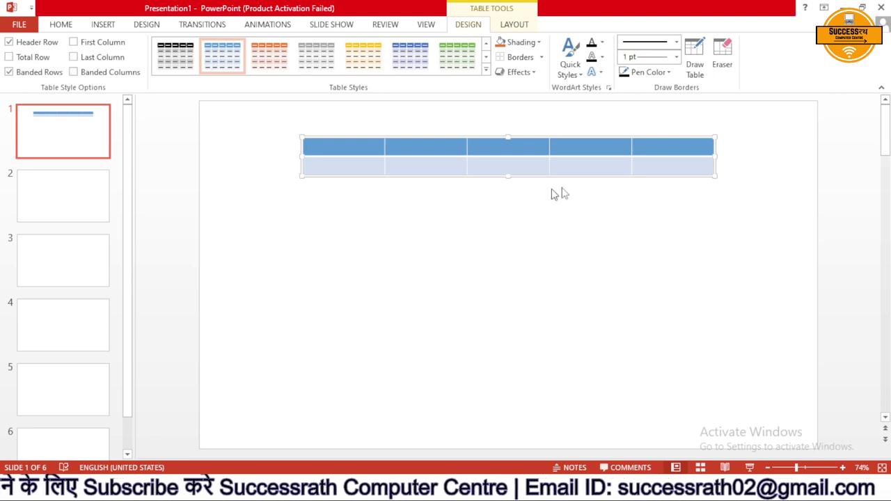
left_click(656, 165)
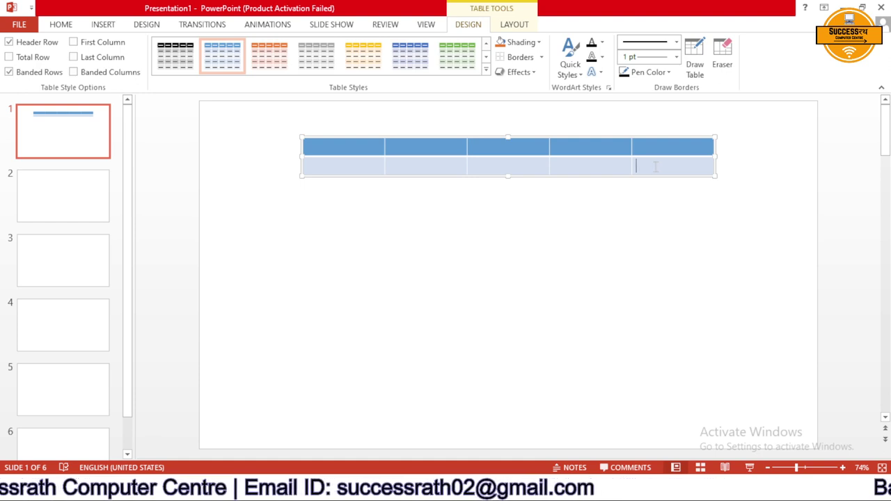
key("Tab")
key("Tab")
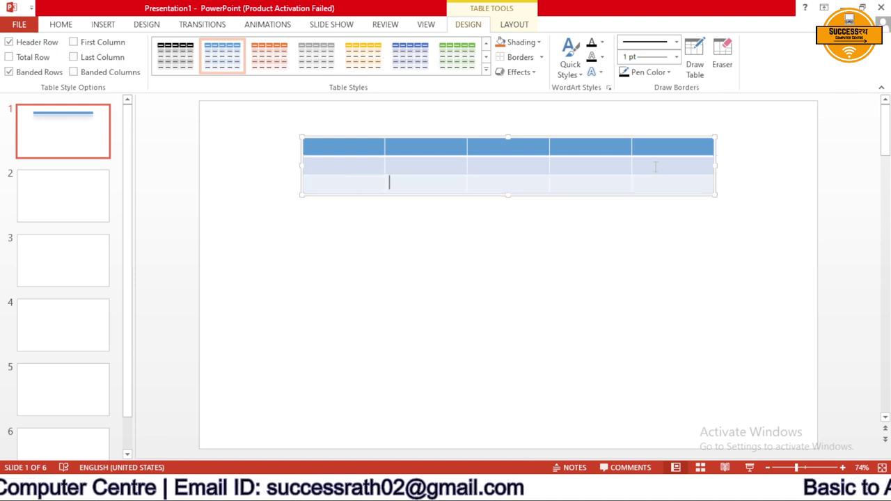
key("Tab")
key("Tab")
key("Tab")
key("Tab")
key("Tab")
key("Tab")
key("Tab")
key("Tab")
key("Tab")
key("Tab")
key("Tab")
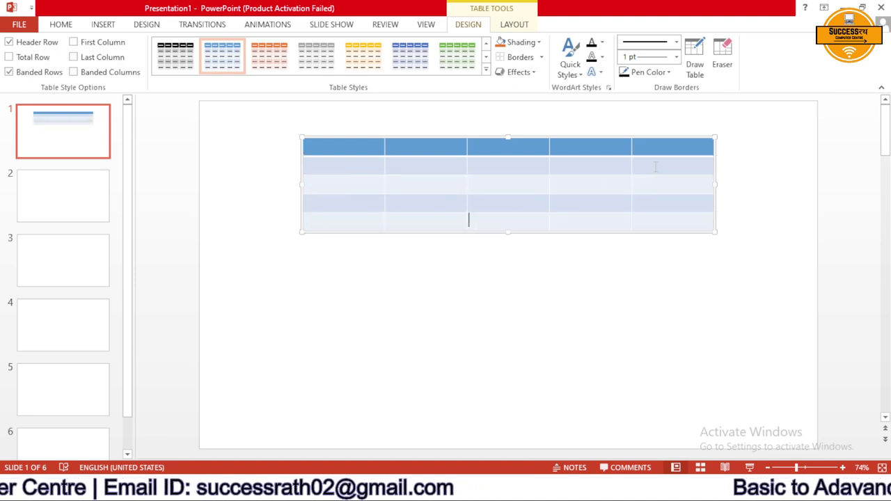
key("Tab")
key("Tab")
key("Tab")
key("Tab")
key("Tab")
key("Tab")
key("Tab")
key("Tab")
key("Tab")
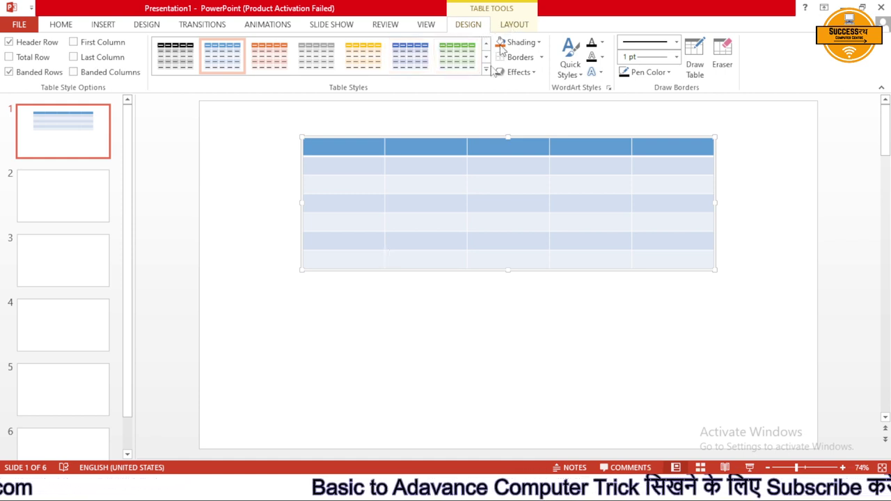
- Apply the green table style, leaving shading and text styles unchanged
left_click(272, 56)
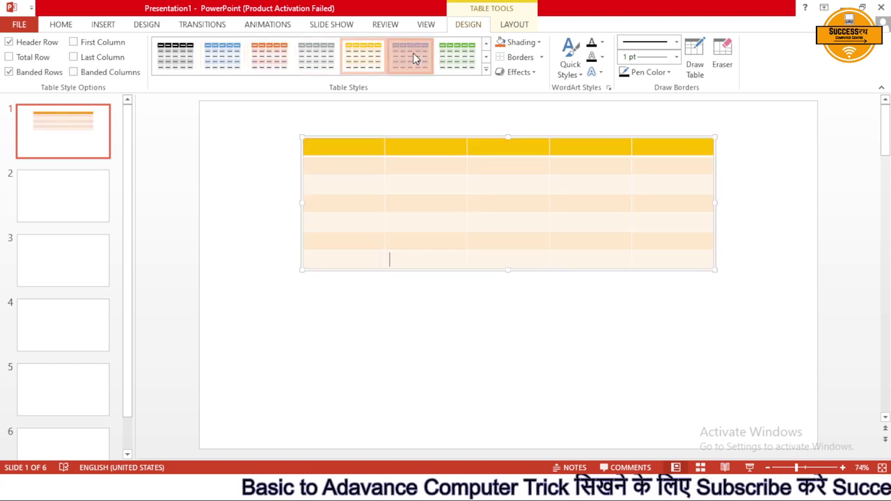
left_click(457, 56)
left_click(519, 41)
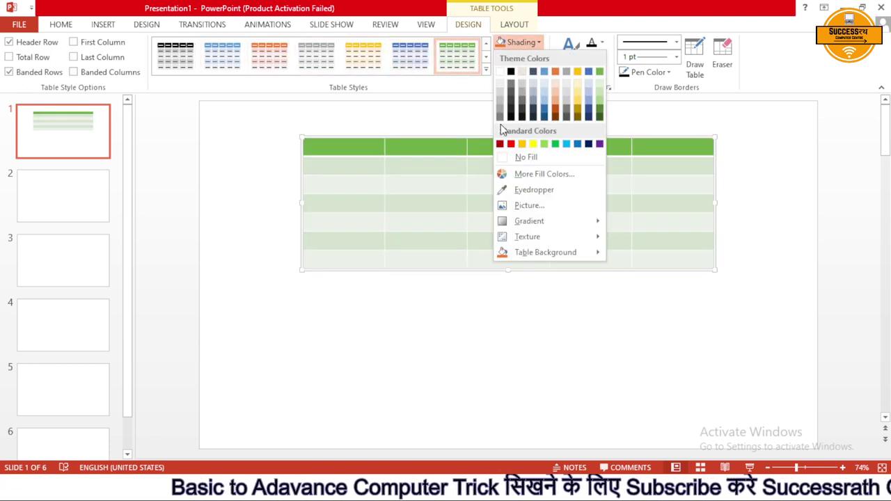
left_click(467, 62)
left_click(570, 77)
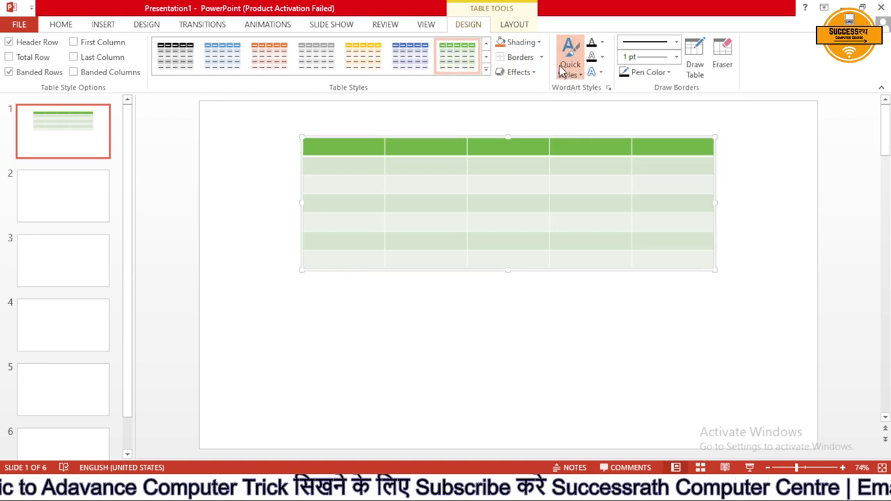
left_click(564, 73)
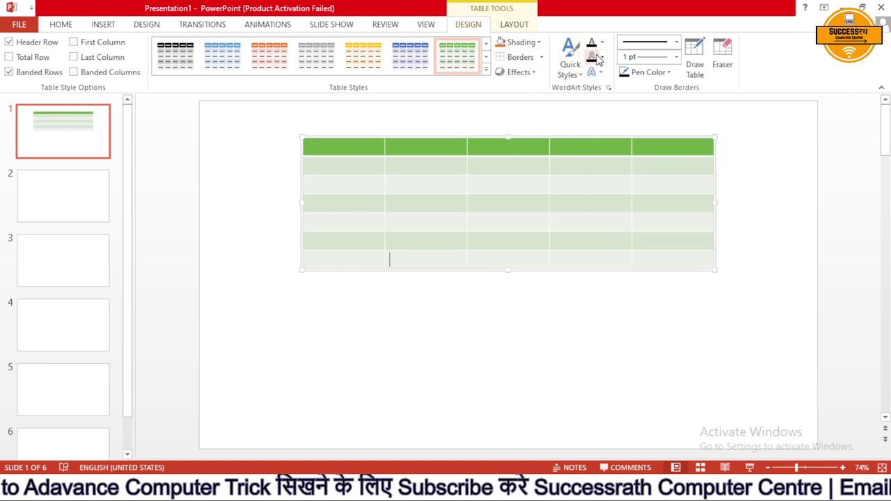
- Keep only First Column emphasised, clearing Header Row, Total Row and Last Column
left_click(21, 61)
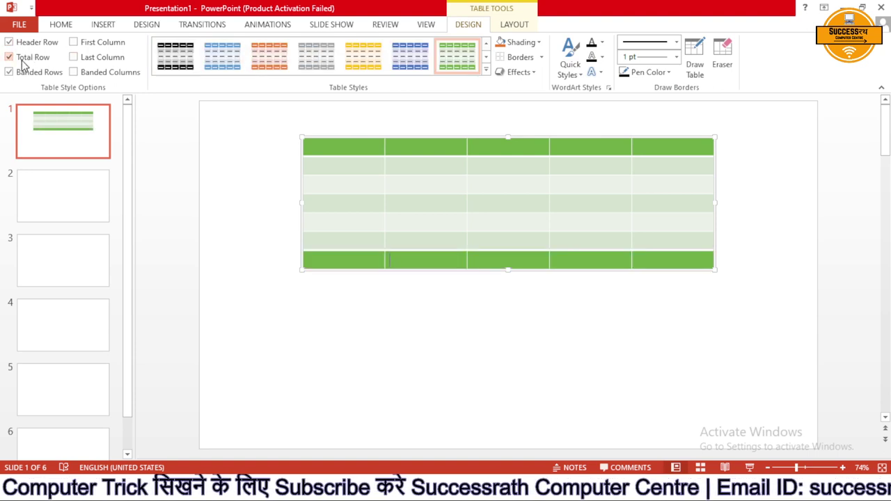
left_click(90, 46)
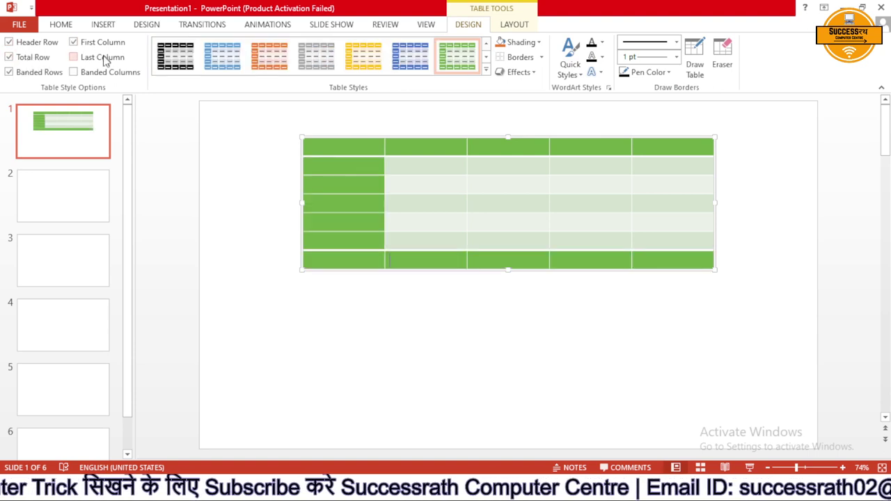
left_click(103, 60)
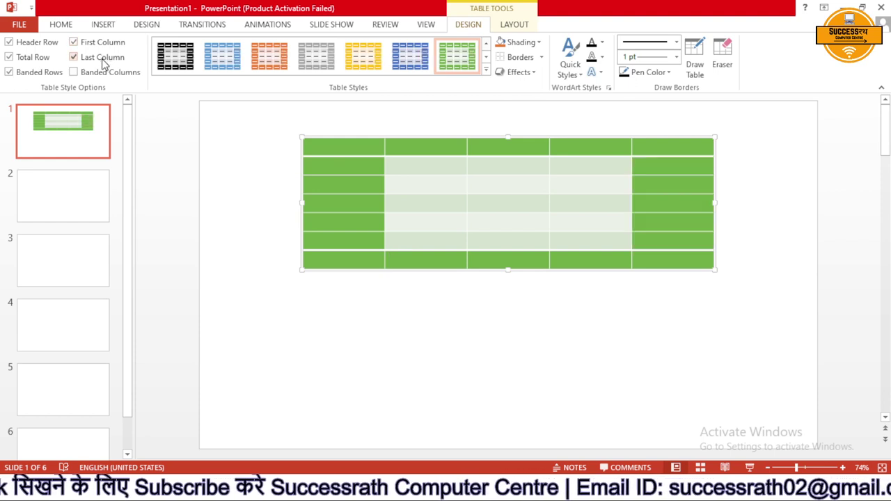
left_click(102, 59)
left_click(37, 43)
left_click(36, 57)
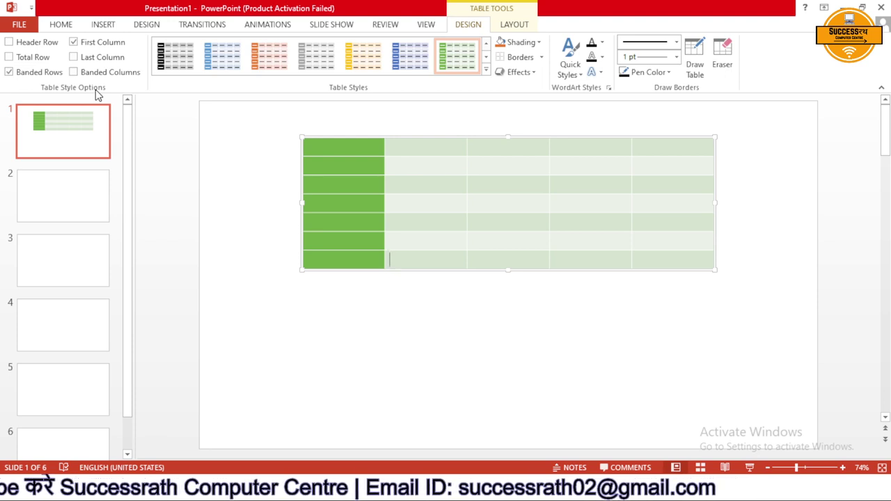
left_click(514, 25)
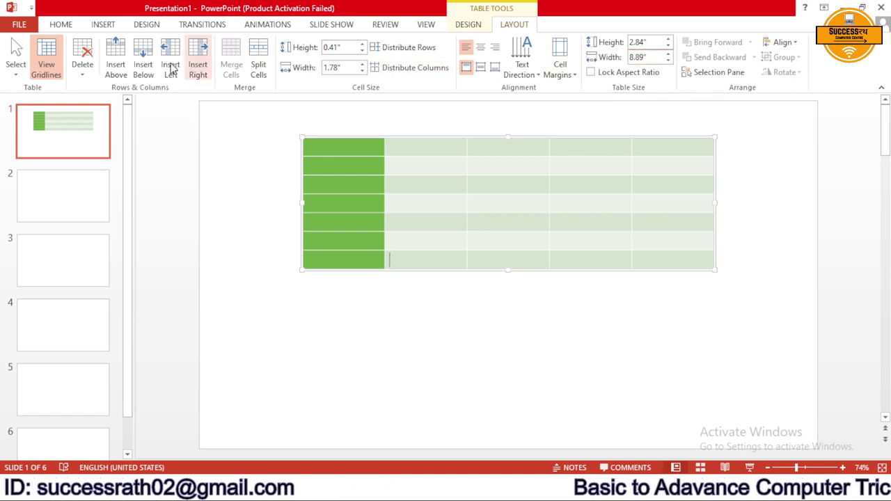
left_click(105, 25)
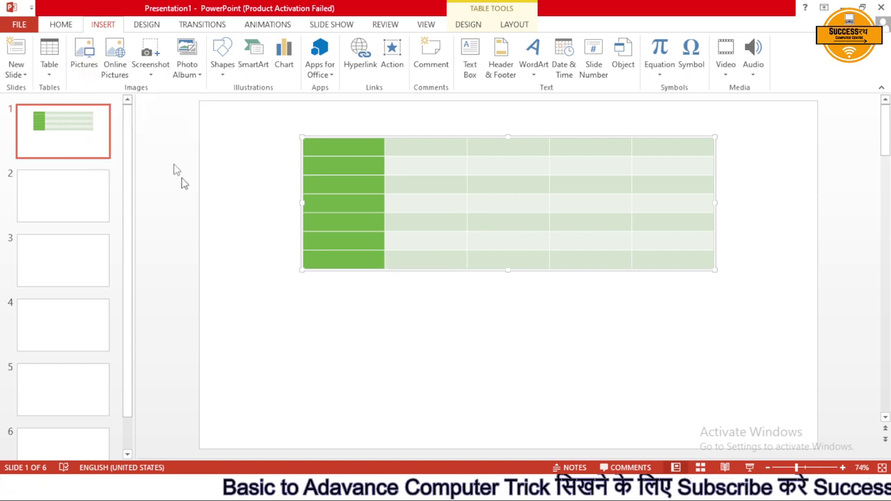
- Insert the Desktop rectangles picture, shrink it to about 7.93 inches wide and move it below the table
left_click(88, 59)
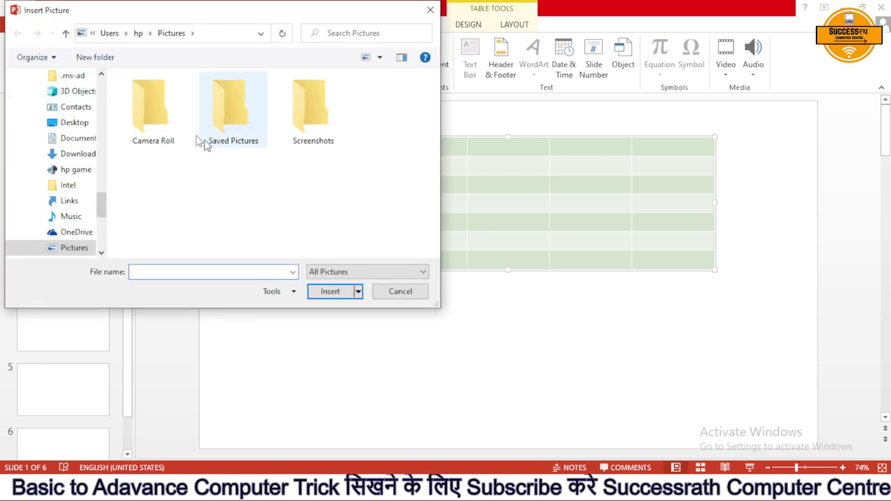
double_click(245, 128)
left_click(15, 33)
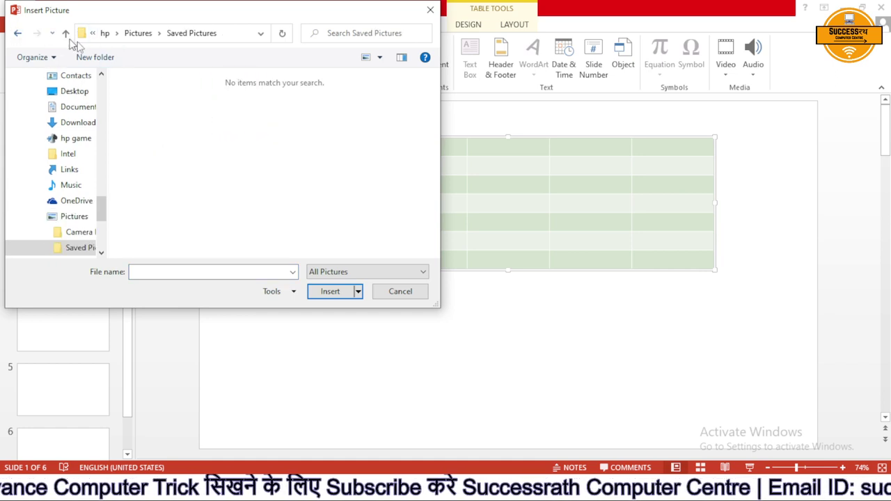
double_click(302, 113)
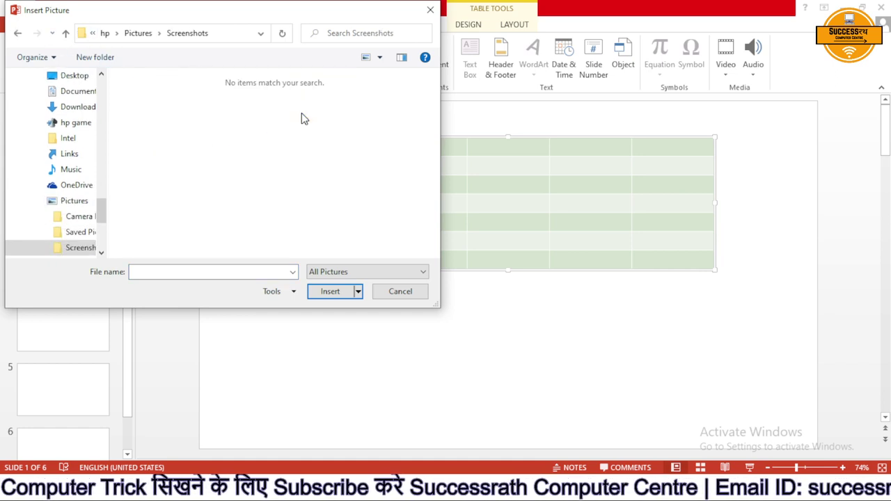
left_click(17, 33)
left_click(69, 78)
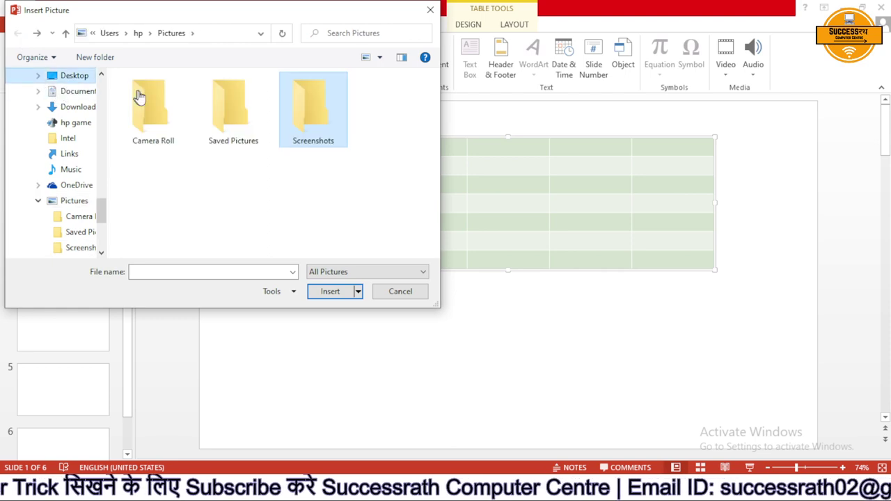
double_click(242, 136)
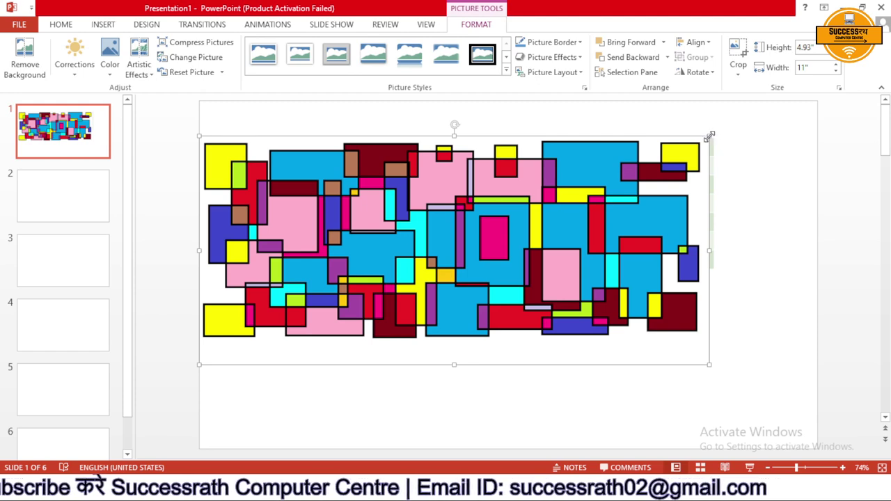
left_click_drag(709, 136, 566, 200)
mouse_move(407, 264)
left_mouse_down()
mouse_move(484, 315)
mouse_move(572, 325)
left_mouse_up()
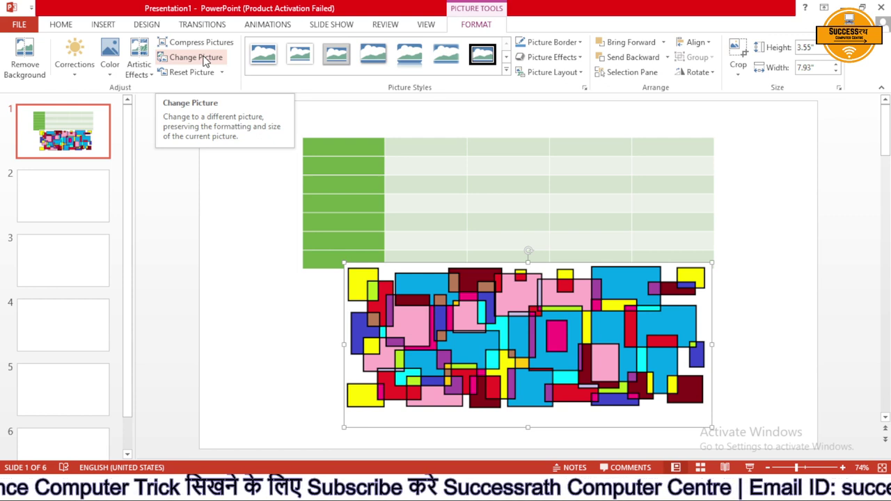
- Try Online Pictures, choose Work offline and cancel the file browser, then open the Screenshot menu
left_click(106, 25)
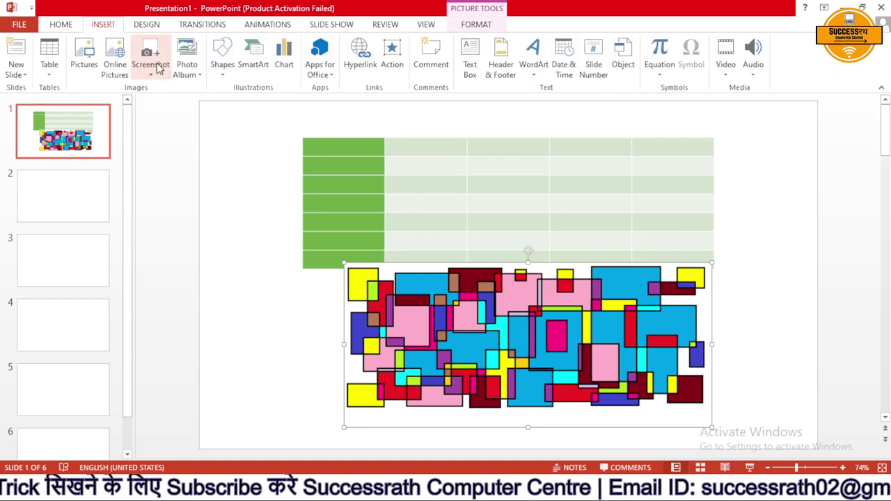
left_click(115, 70)
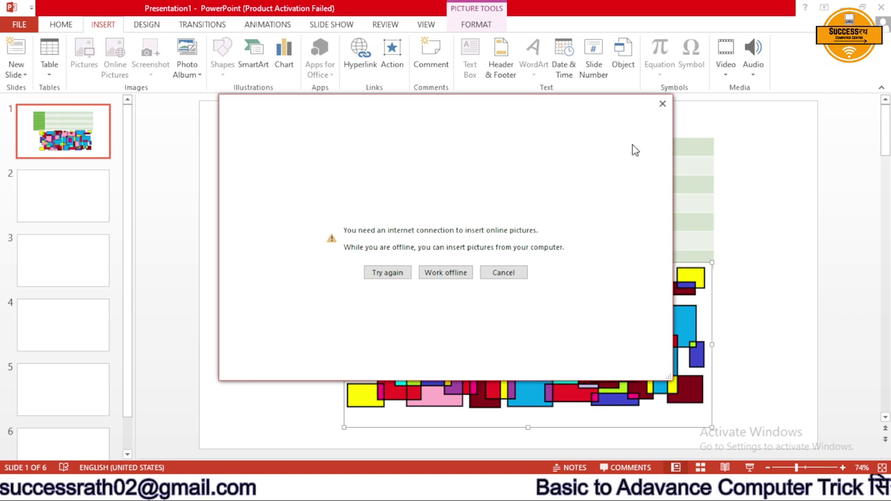
left_click(435, 277)
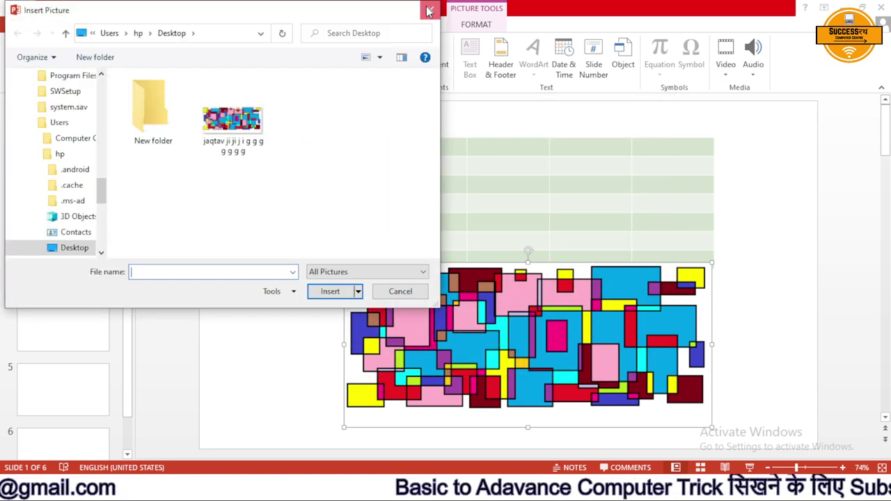
left_click(428, 9)
left_click(156, 67)
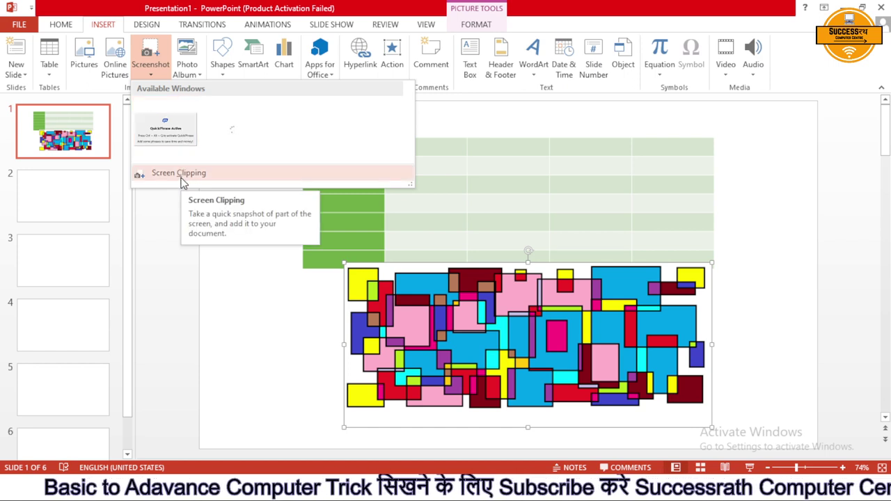
- Clip the red 'Computer' heading from the desktop and move the clip to slide 1's top-left
left_click(181, 174)
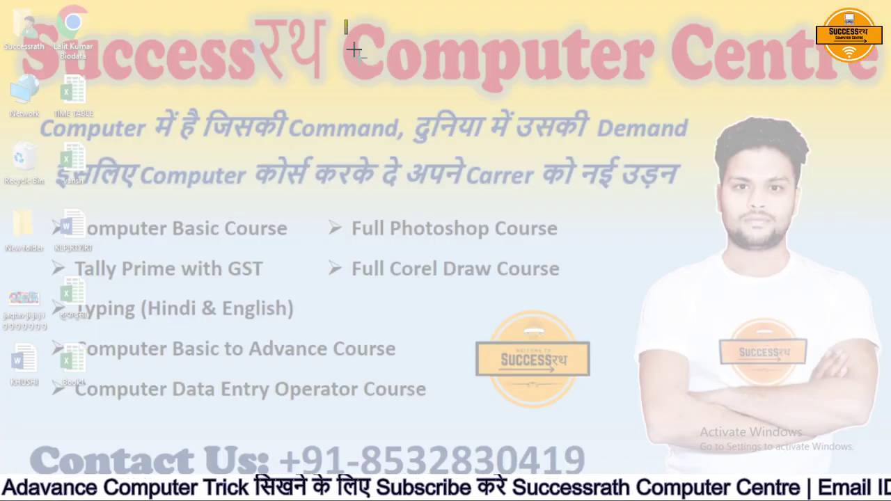
left_click_drag(353, 49, 653, 100)
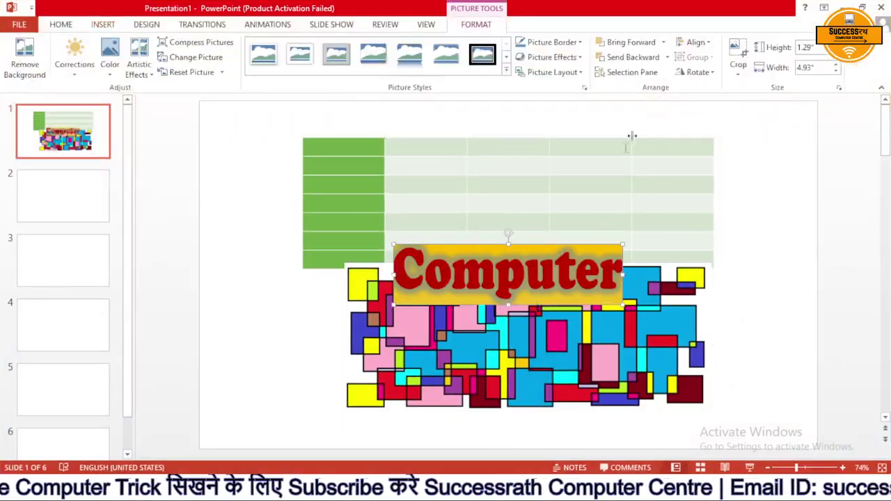
left_click_drag(531, 288, 389, 173)
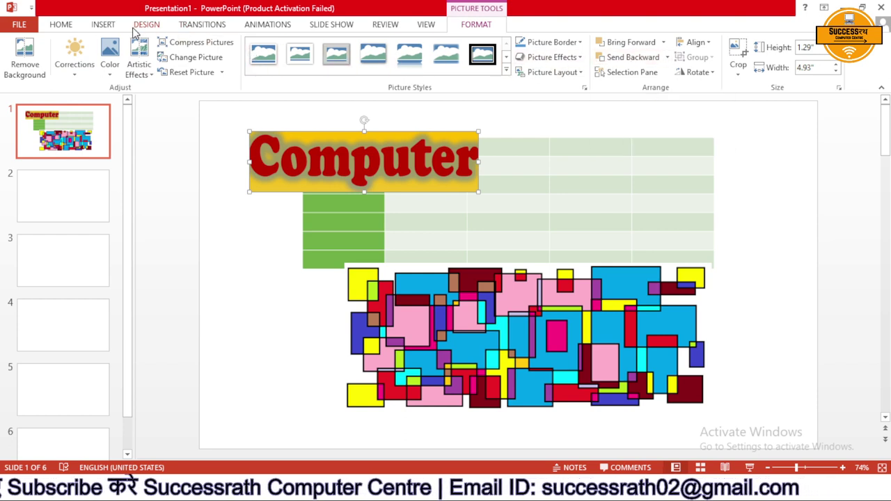
left_click(104, 25)
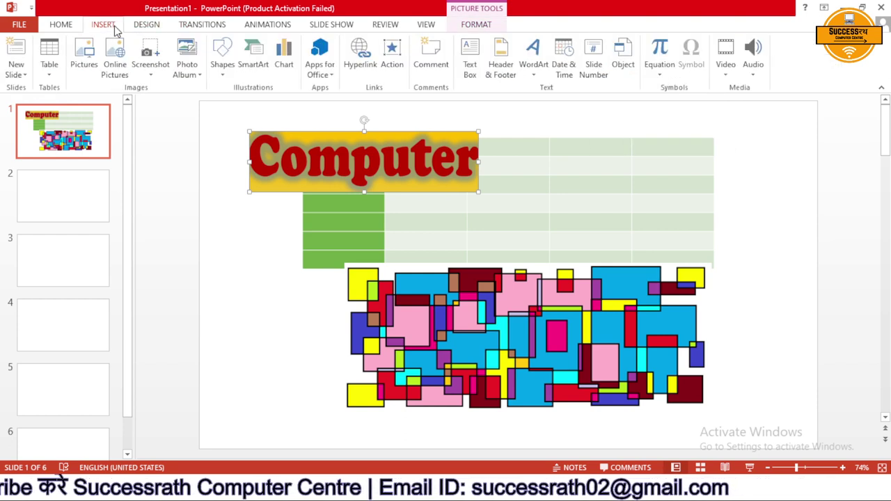
- Create a new photo album containing the rectangles picture
left_click(184, 76)
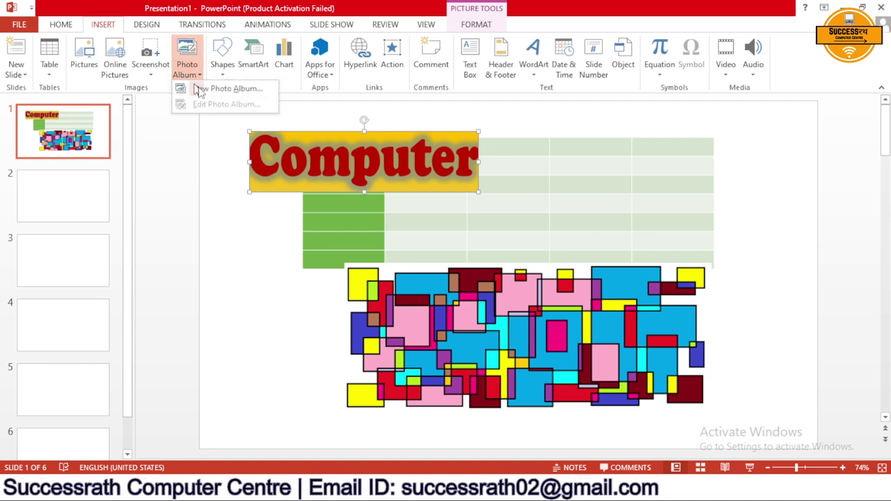
left_click(217, 93)
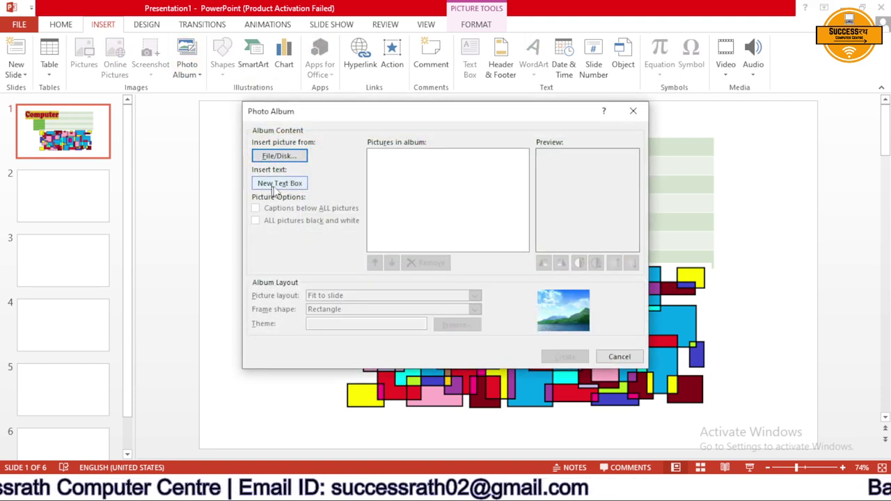
left_click(280, 157)
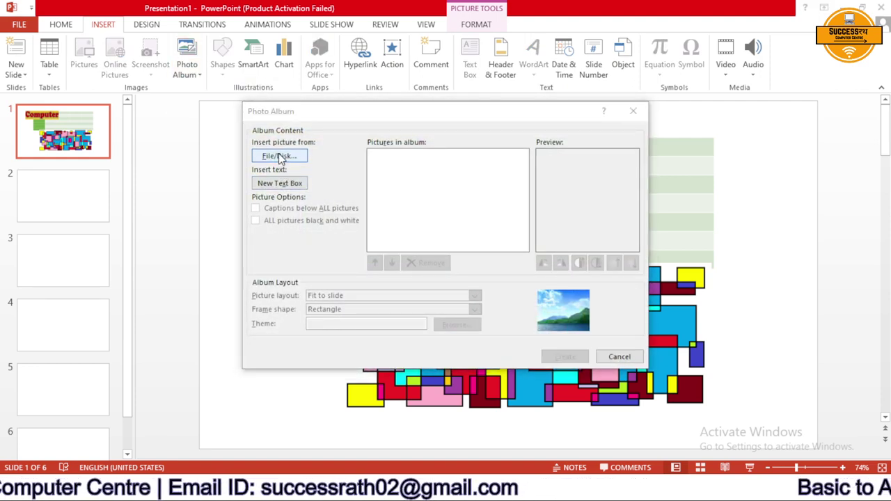
left_click(474, 240)
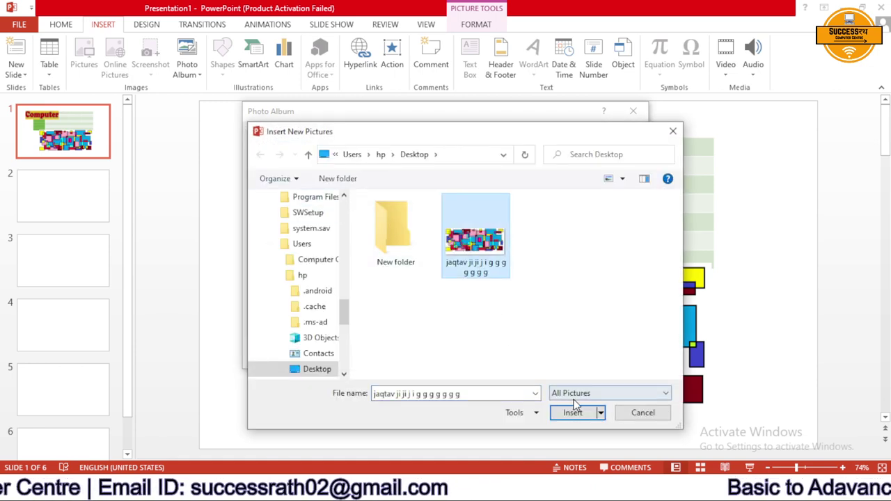
left_click(572, 412)
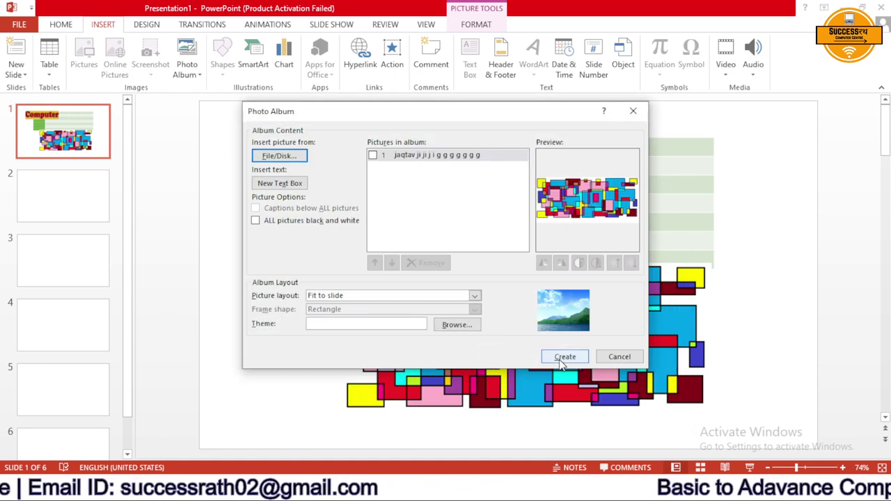
left_click(565, 356)
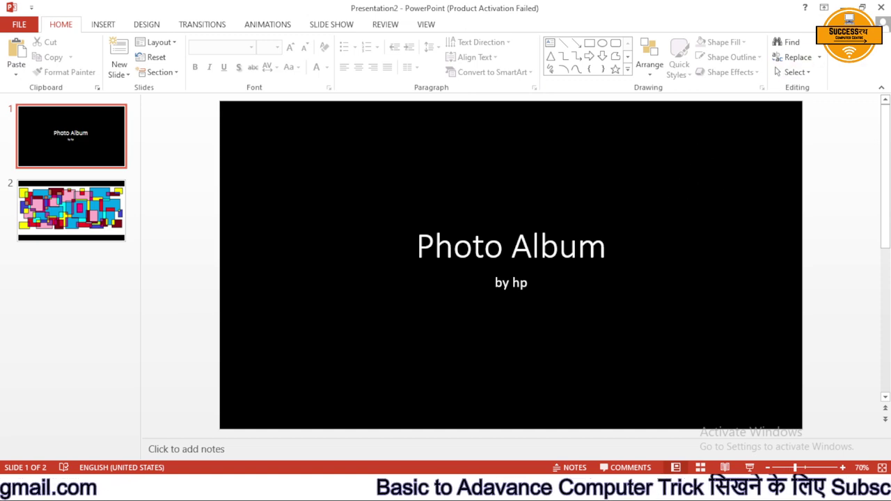
- Close the photo album presentation without saving and select blank slide 2
left_click(880, 7)
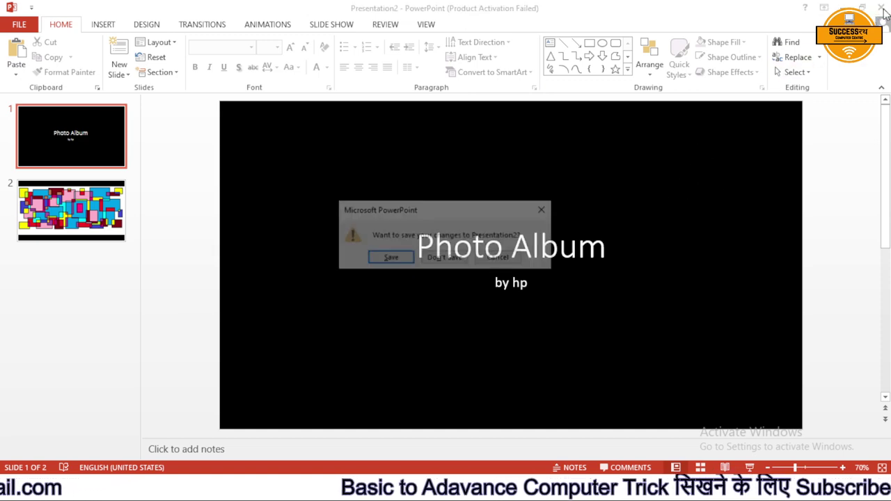
left_click(445, 259)
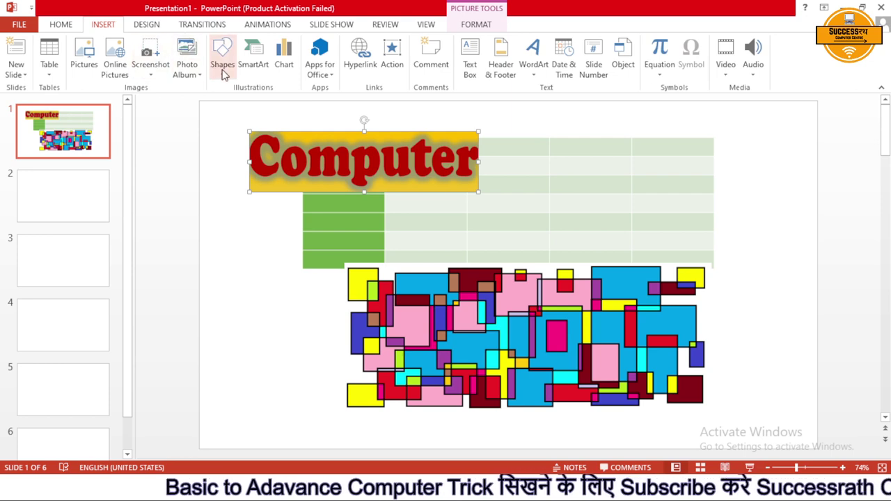
left_click(55, 189)
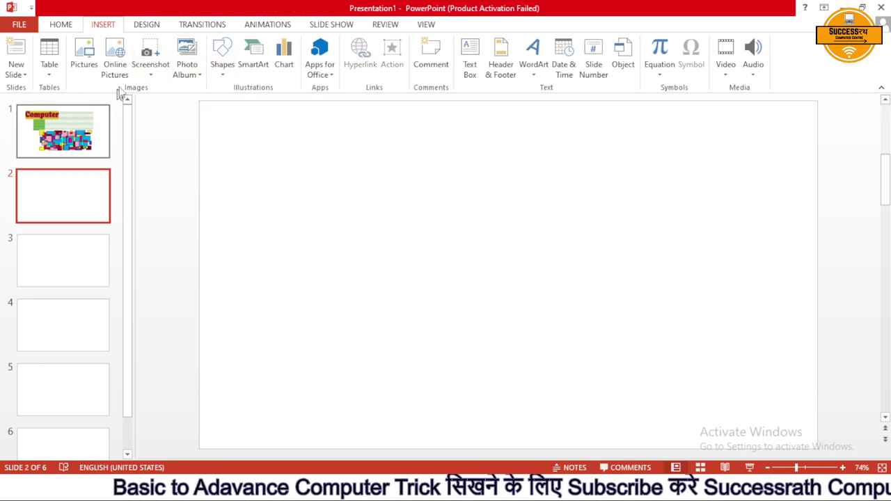
- Draw a large 5-point star on slide 2 with navy fill and a red outline
left_click(226, 74)
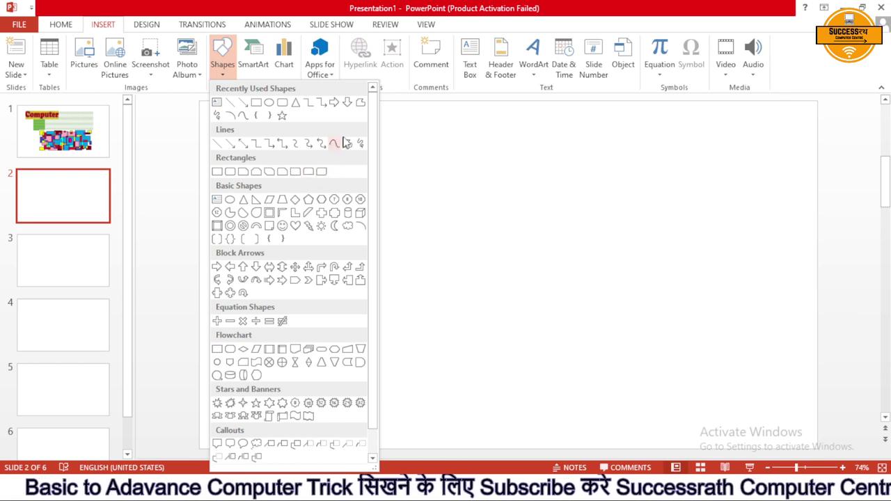
left_click(281, 117)
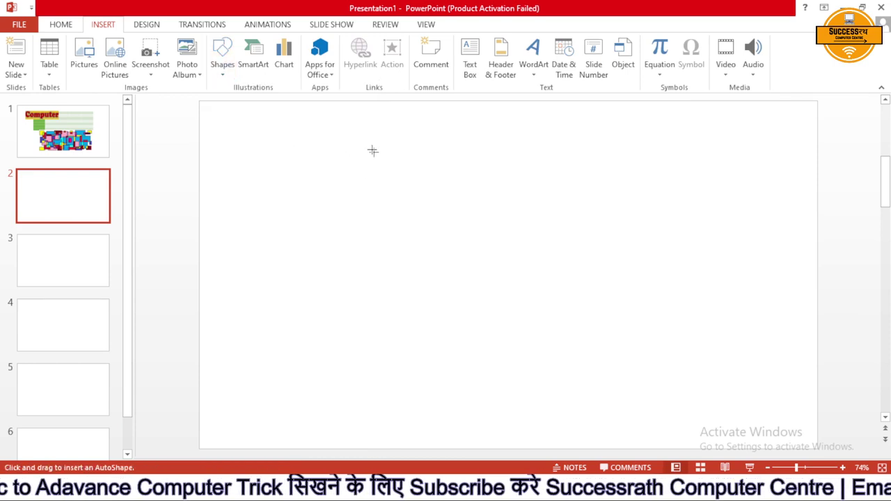
left_click_drag(360, 132, 661, 401)
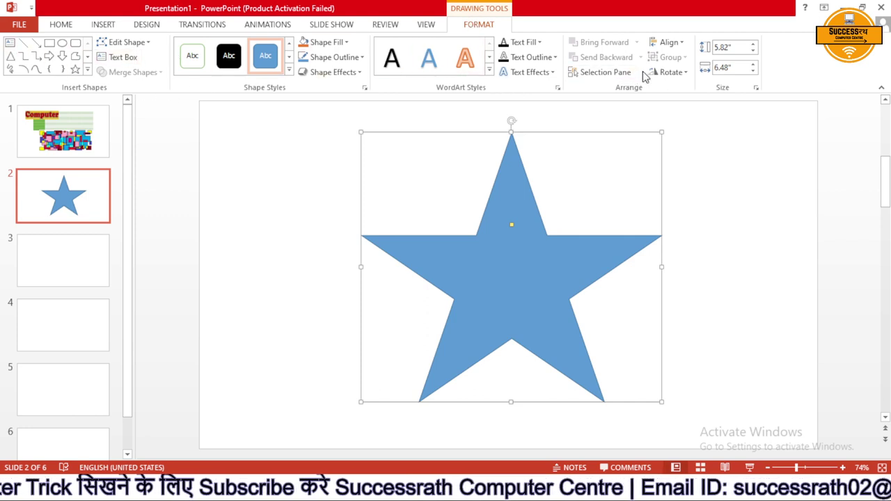
left_click(325, 42)
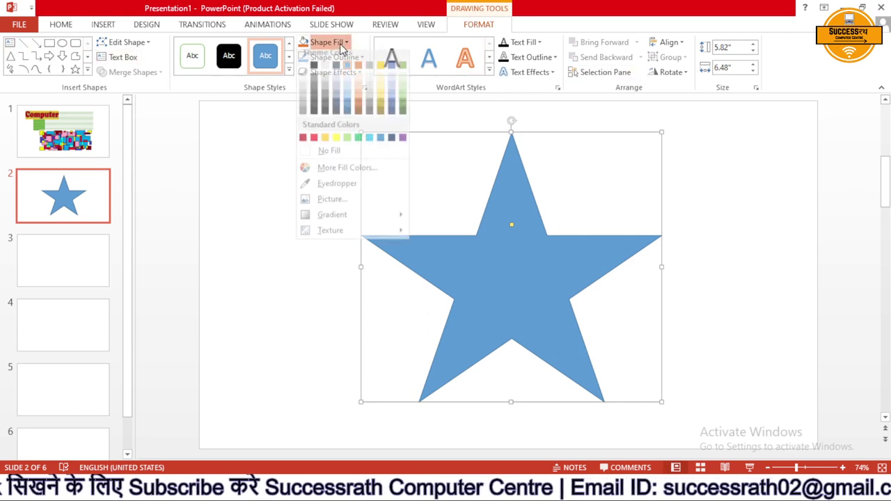
left_click(336, 116)
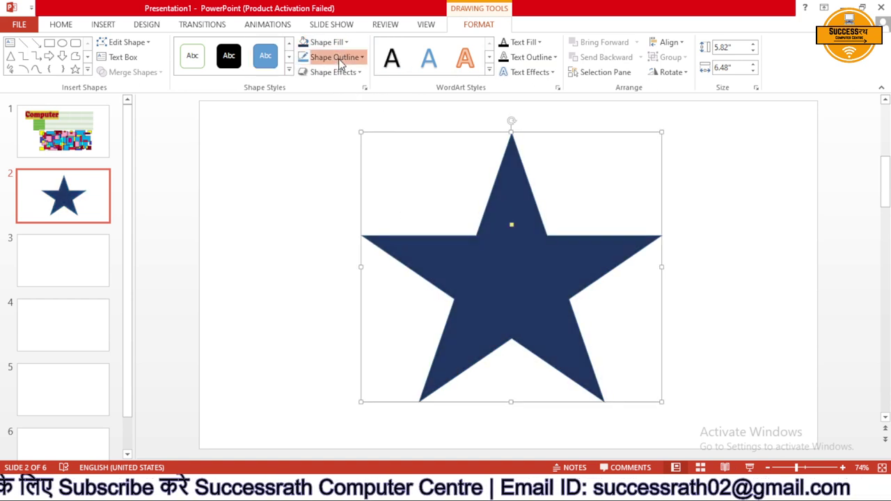
left_click(333, 57)
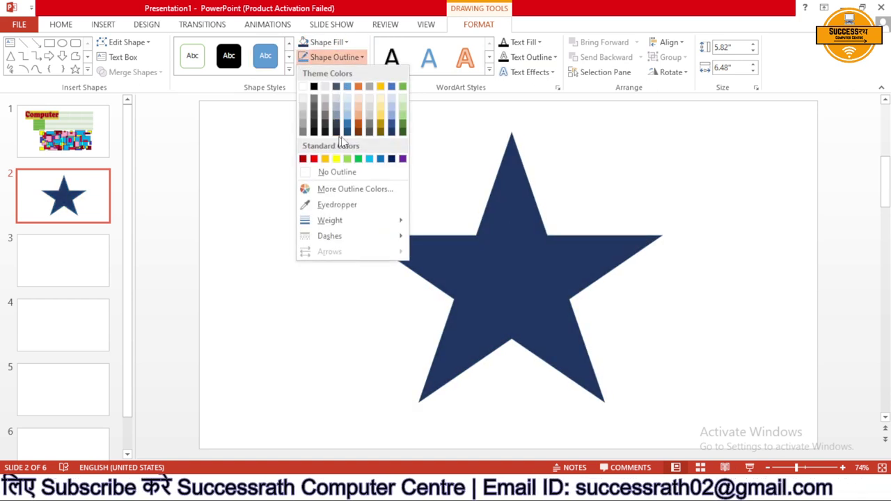
left_click(313, 158)
- Give the star a subtle shadow and a Parallel 3-D rotation
left_click(332, 72)
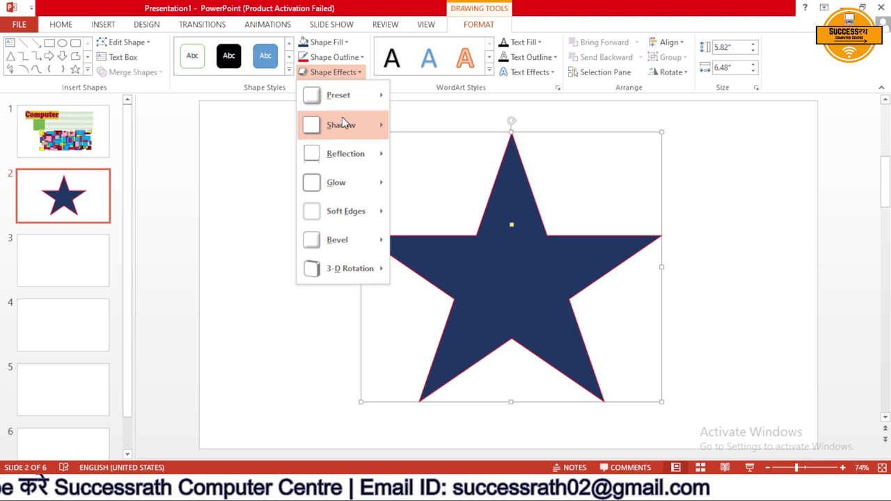
mouse_move(341, 124)
left_click(444, 306)
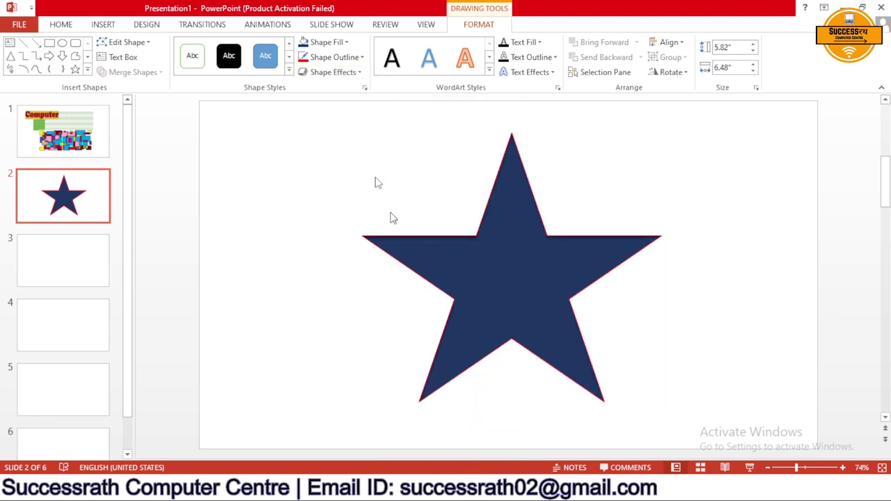
left_click(332, 72)
mouse_move(350, 268)
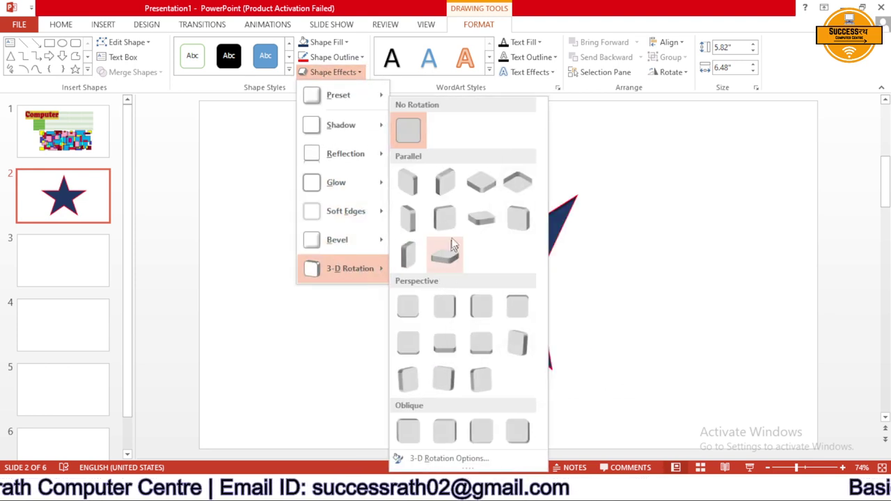
left_click(480, 227)
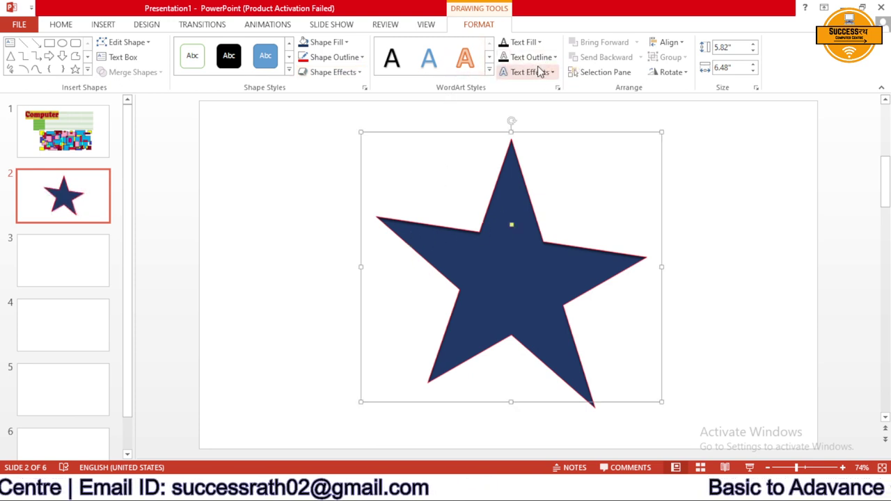
left_click(104, 25)
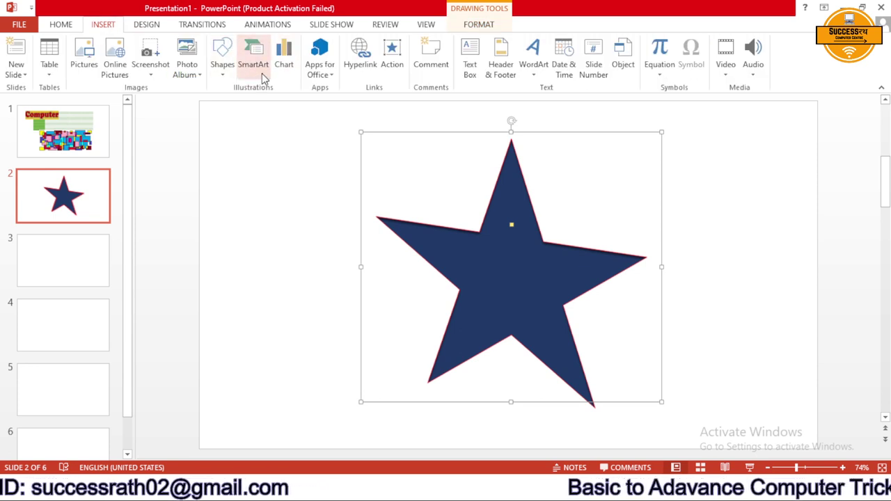
- Insert an Alternating Hexagons SmartArt graphic on slide 3, then select slide 4
left_click(65, 279)
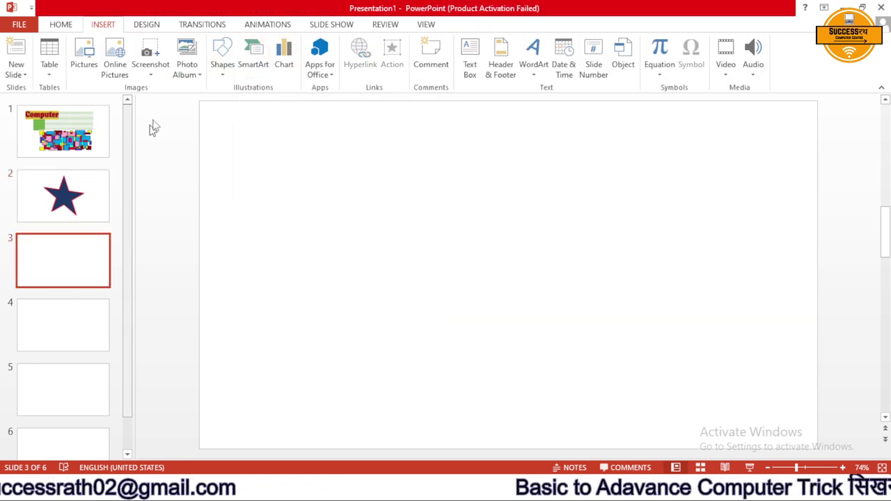
left_click(252, 64)
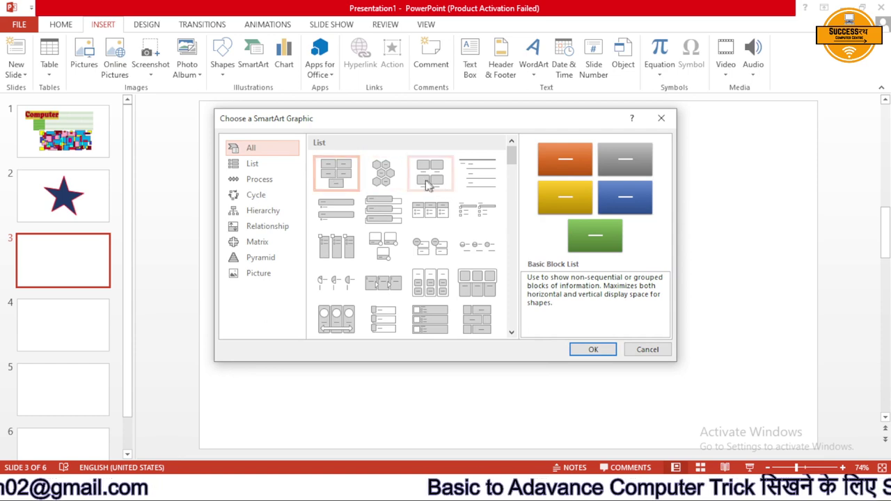
left_click(382, 172)
left_click(588, 350)
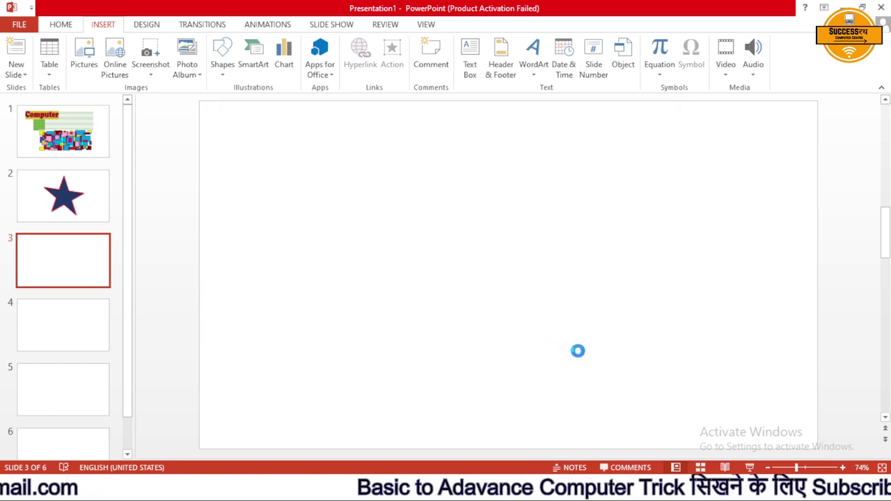
left_click(510, 211)
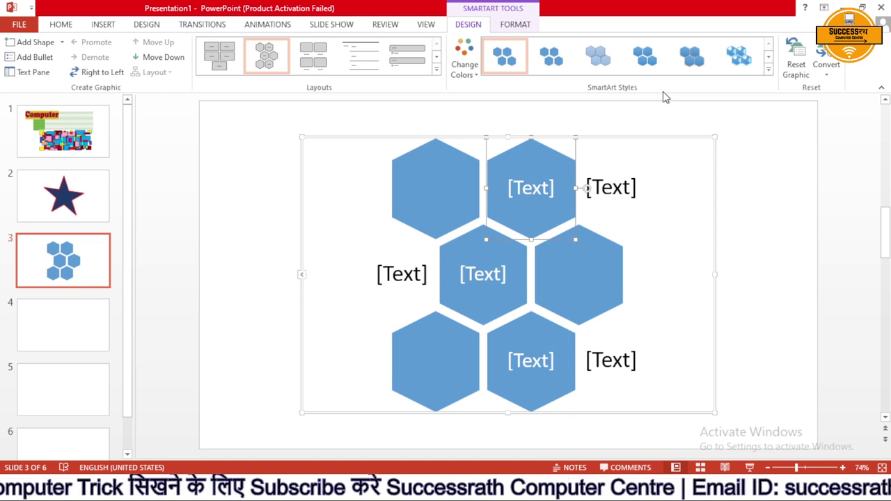
left_click(102, 25)
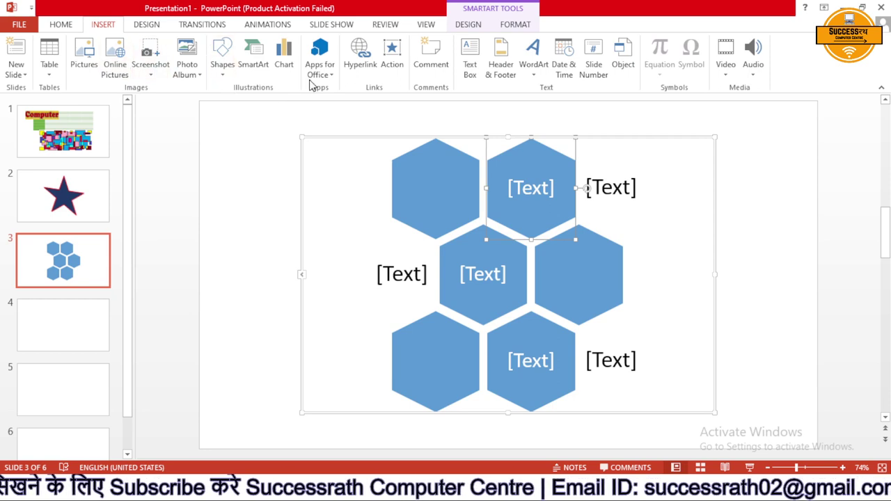
left_click(68, 322)
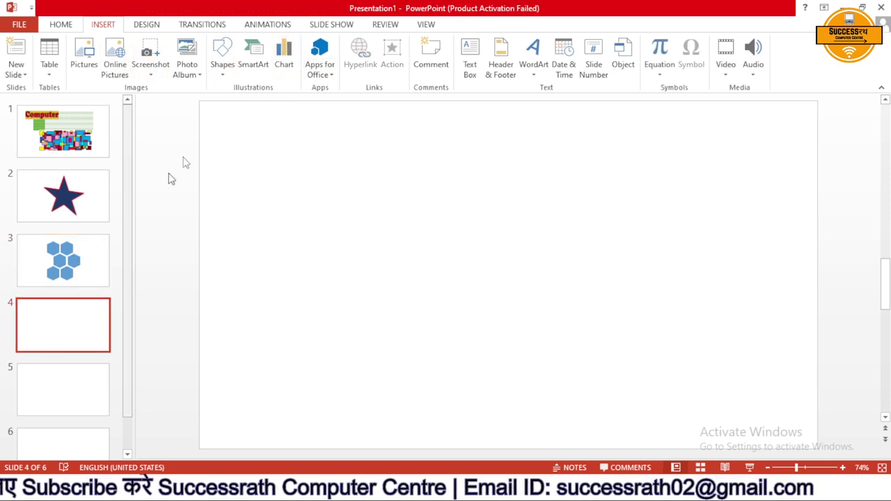
- Insert a Clustered Column chart on slide 4, dismiss the activation warning, and move the data sheet aside
left_click(285, 65)
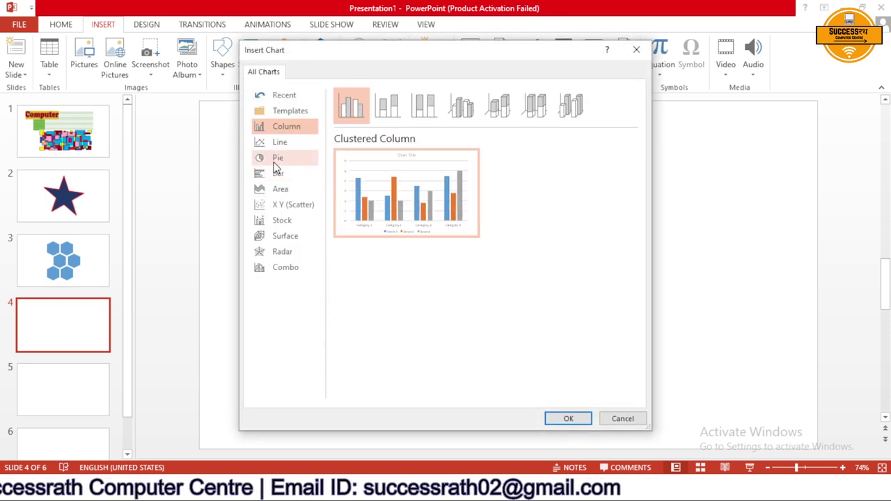
mouse_move(397, 199)
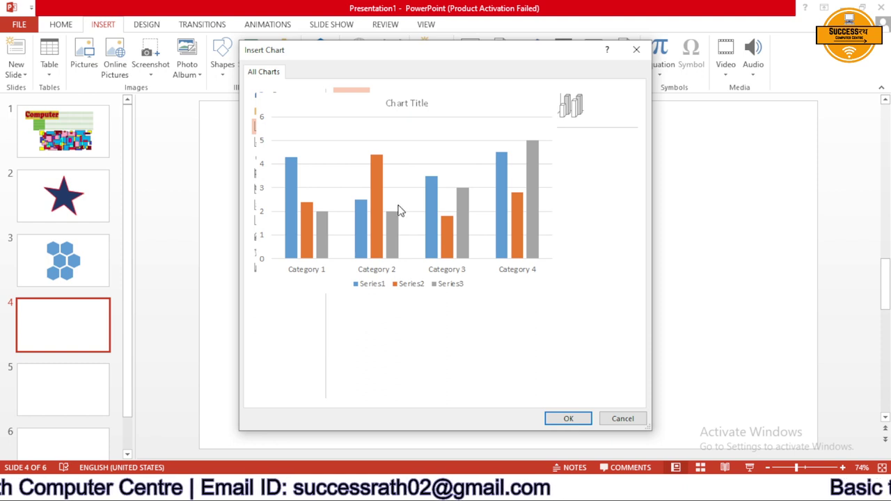
left_click(568, 418)
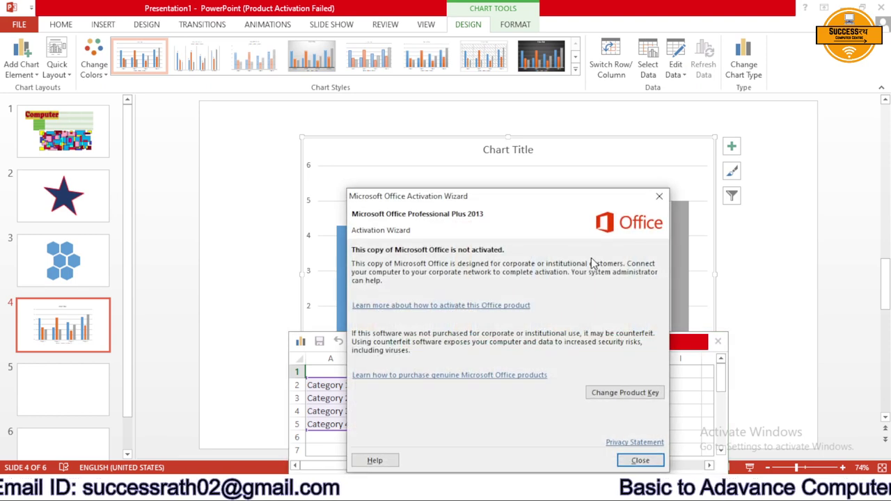
left_click(629, 462)
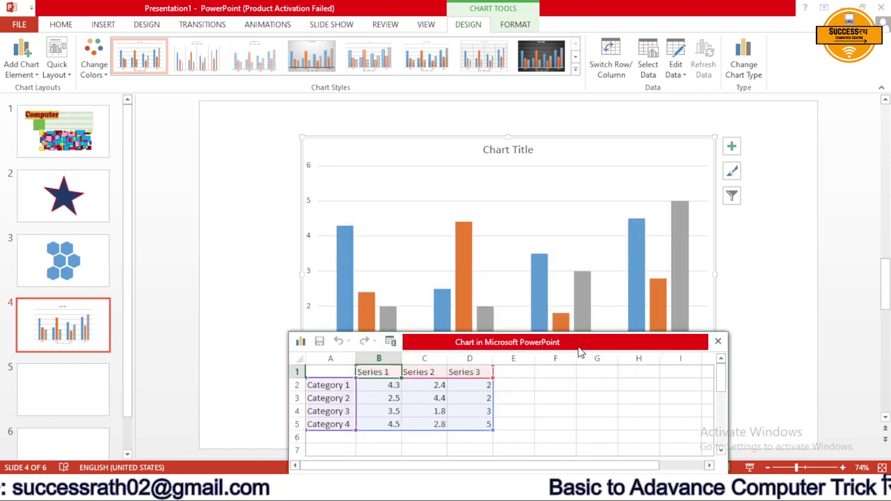
mouse_move(579, 351)
left_mouse_down()
mouse_move(446, 446)
mouse_move(625, 88)
left_mouse_up()
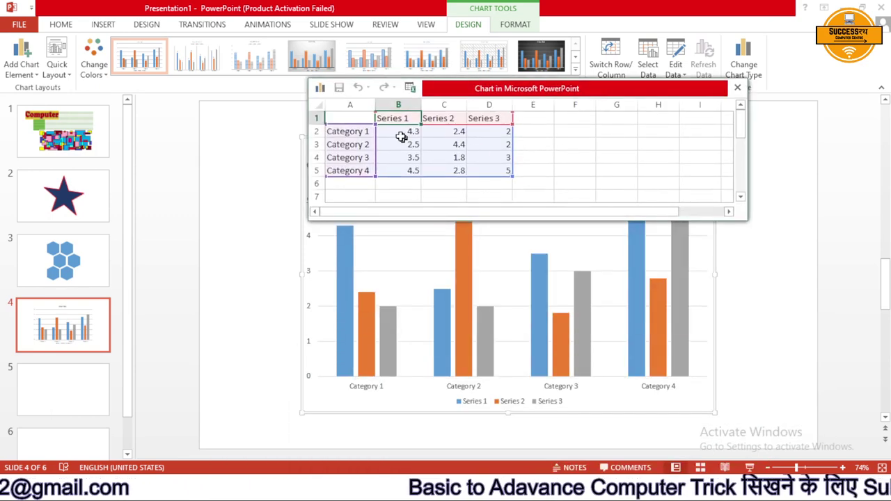
- In the chart data sheet, set B2 to 4 and C4 to 5
left_click(401, 136)
type("4")
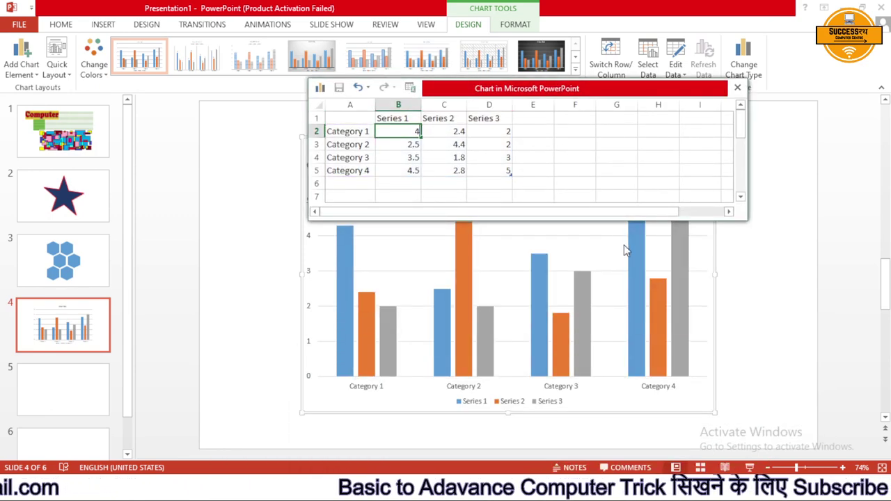
key("Return")
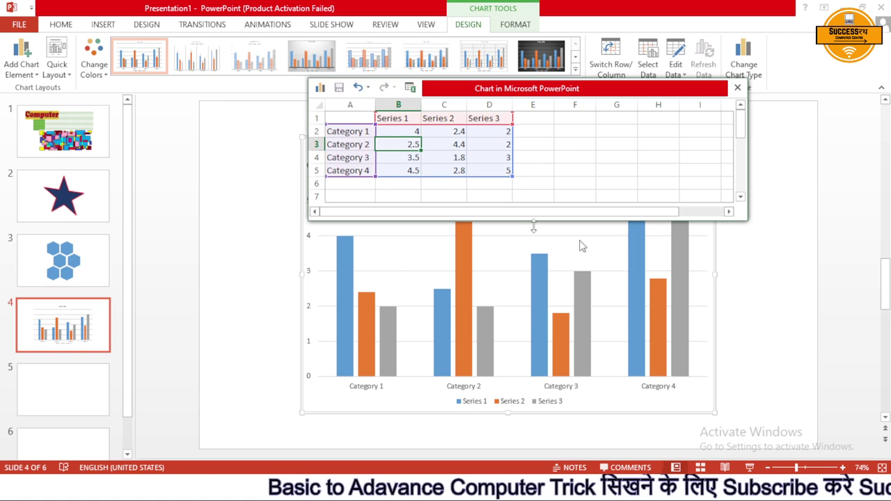
left_click(460, 155)
type("25")
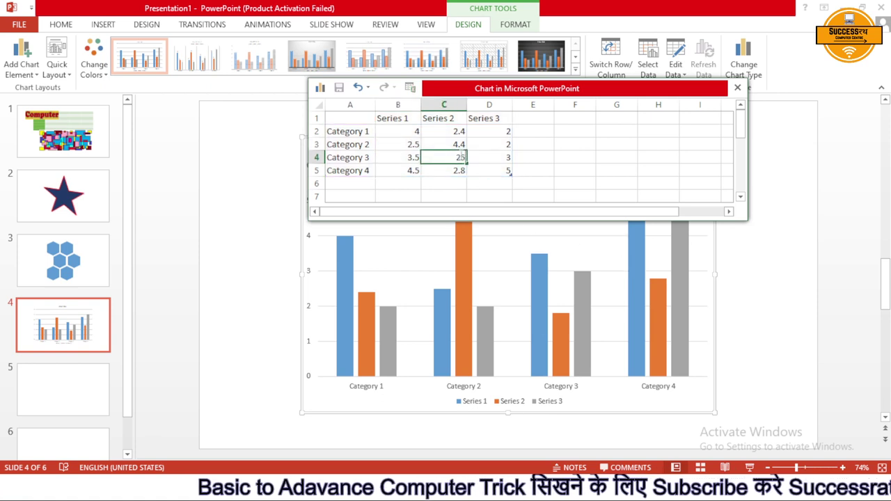
key("Return")
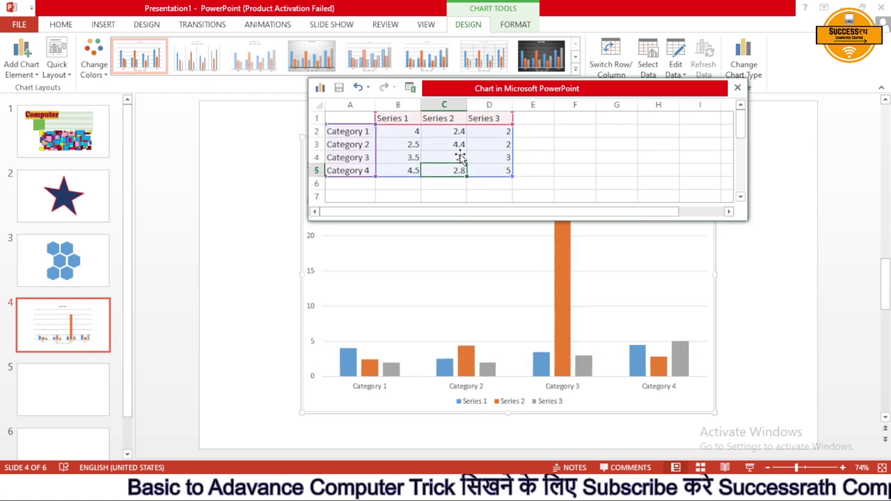
left_click(460, 155)
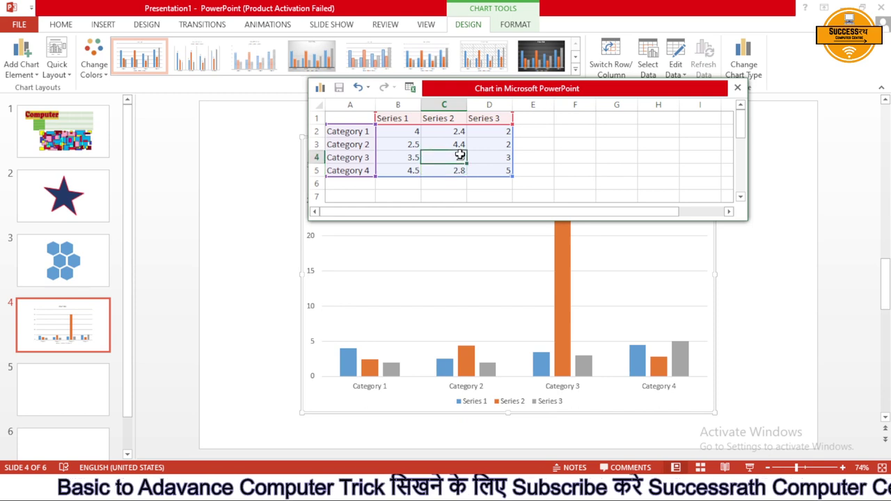
type("5")
key("Return")
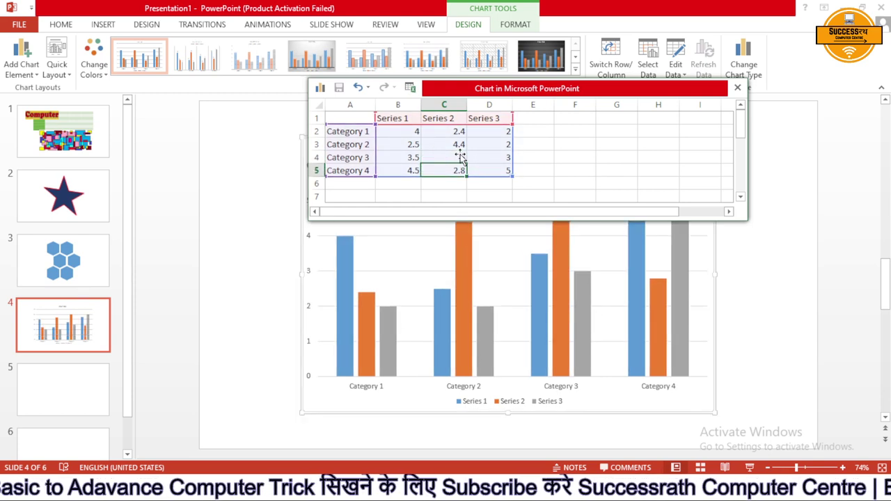
- Rename the series headings in B1:D1 to Hindi, Maths and Science
left_click(357, 131)
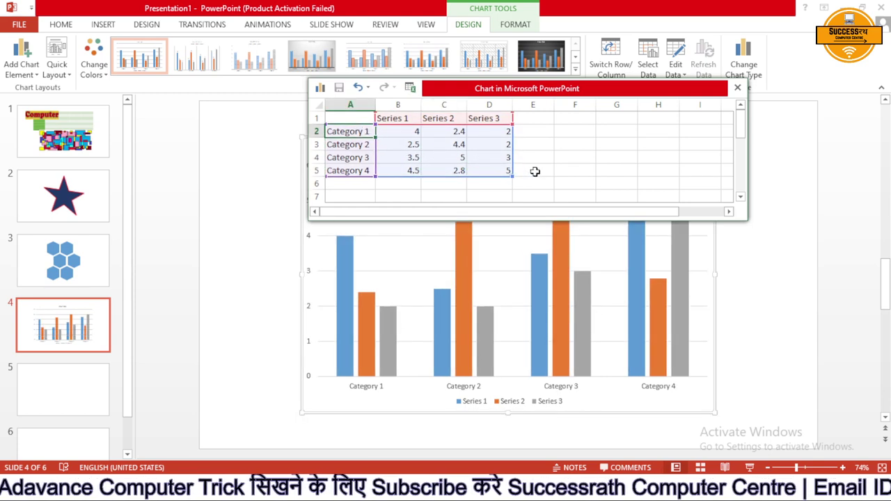
left_click(403, 122)
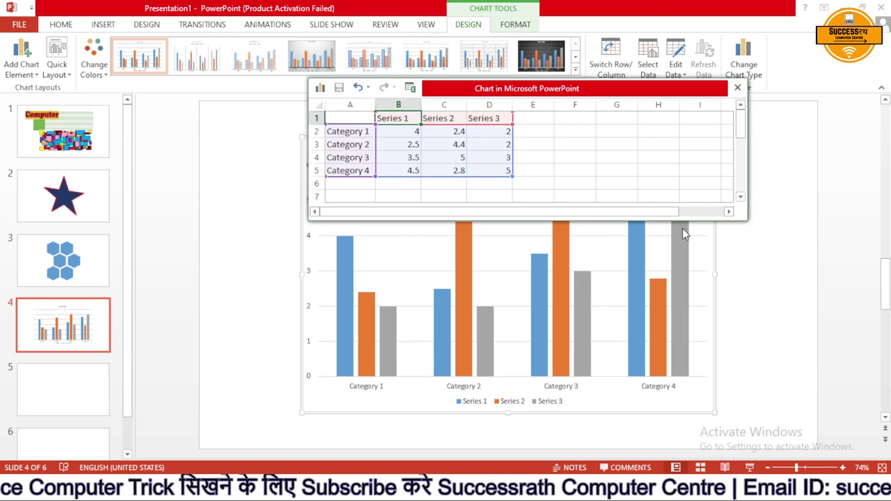
type("Hidni")
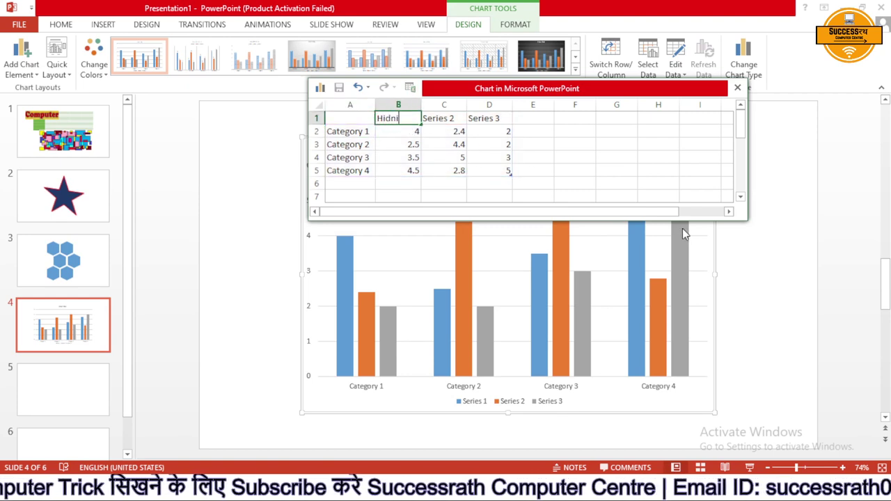
key("Tab")
type("M")
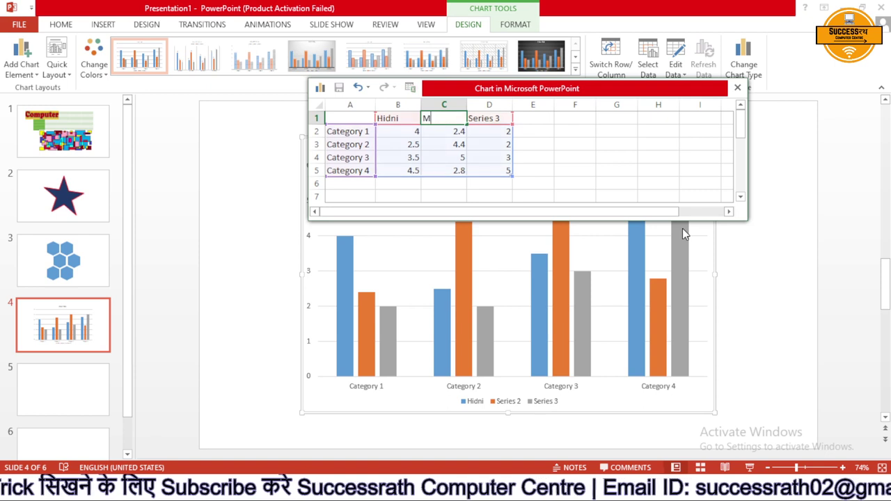
type("aths")
key("Tab")
type("Sc")
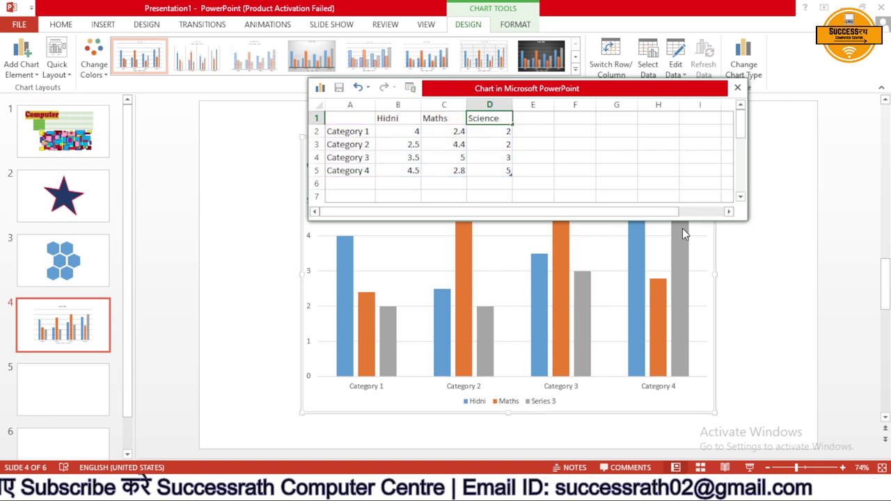
key("Return")
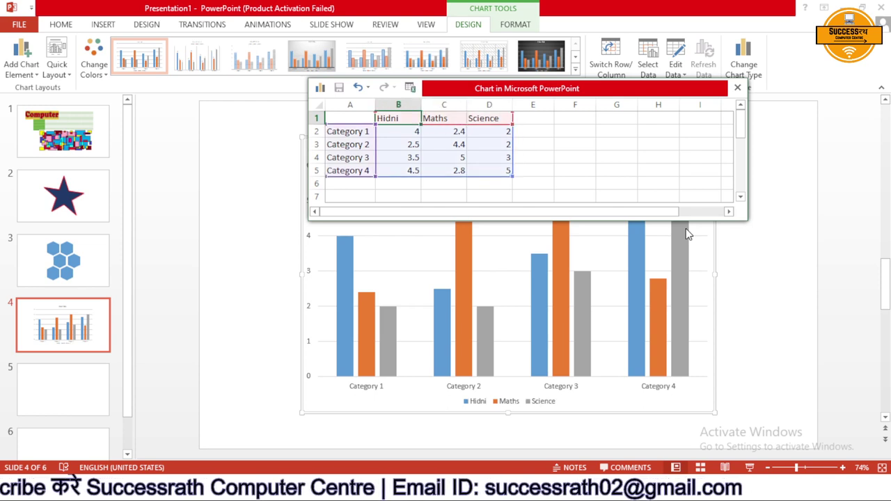
type("H")
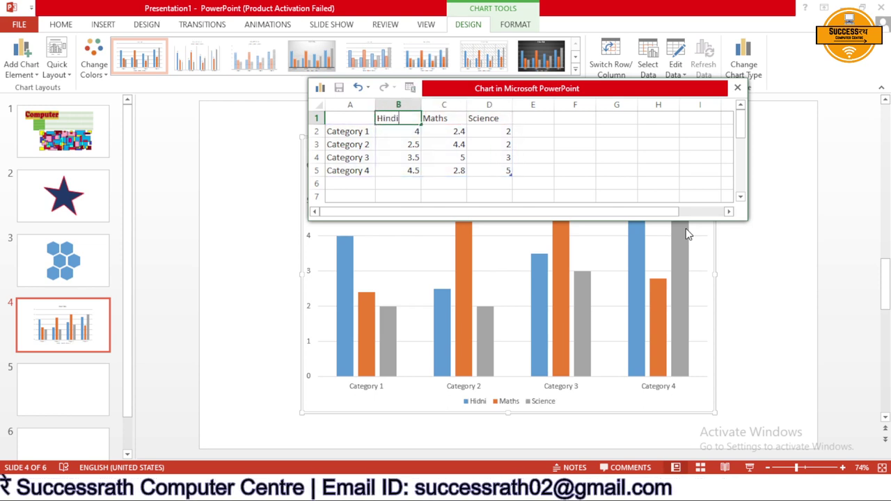
key("Return")
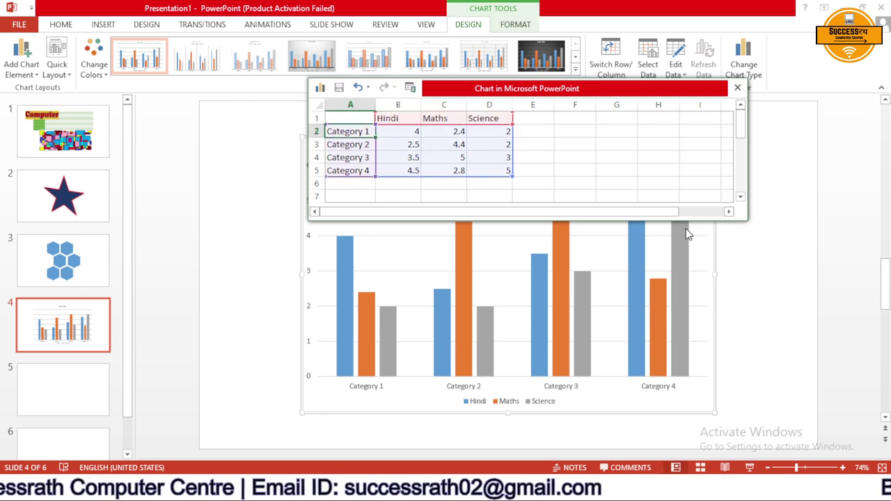
- Enter four student names in A2:A5 and close the data sheet
type("Sachin")
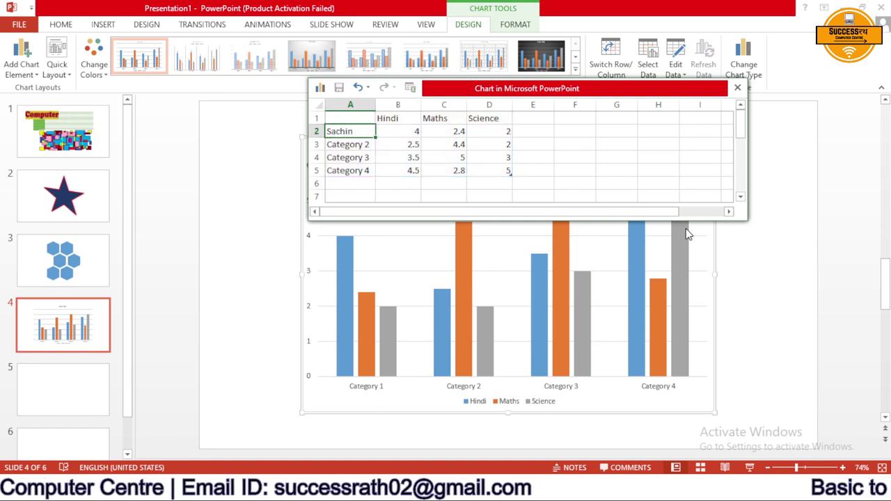
key("Return")
type("Manis")
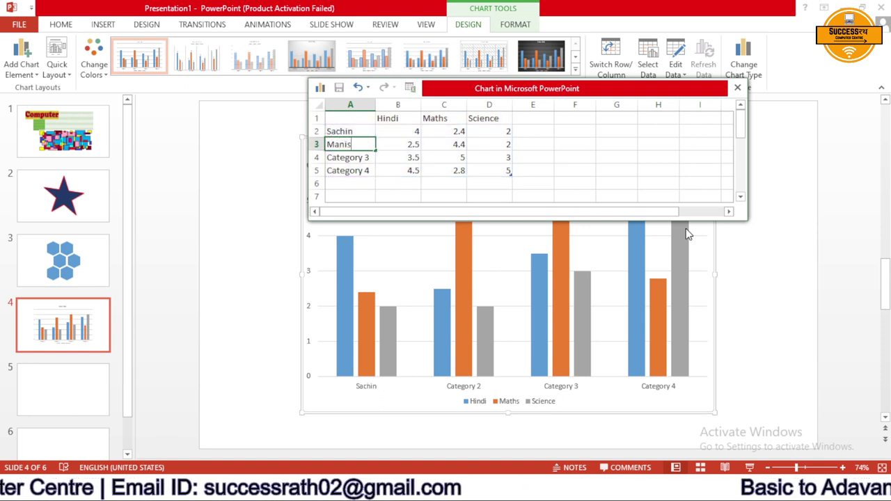
type("h")
key("Return")
type("Gaurav")
key("Return")
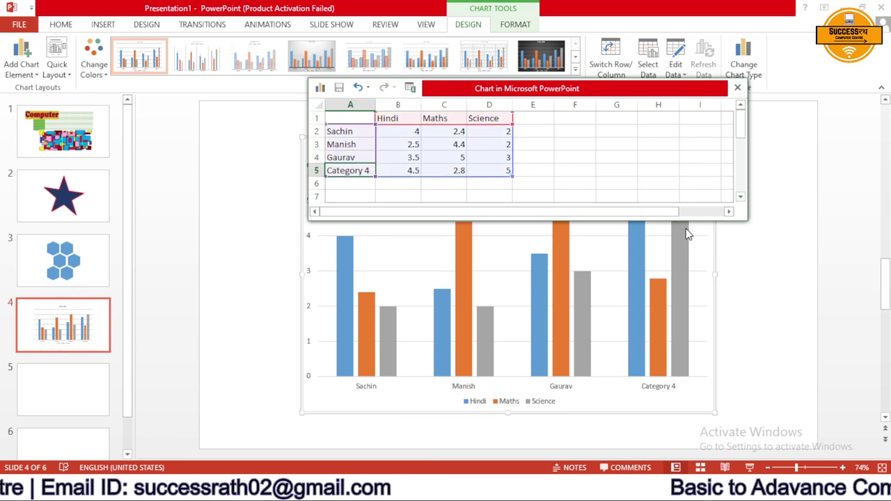
type("Tushar")
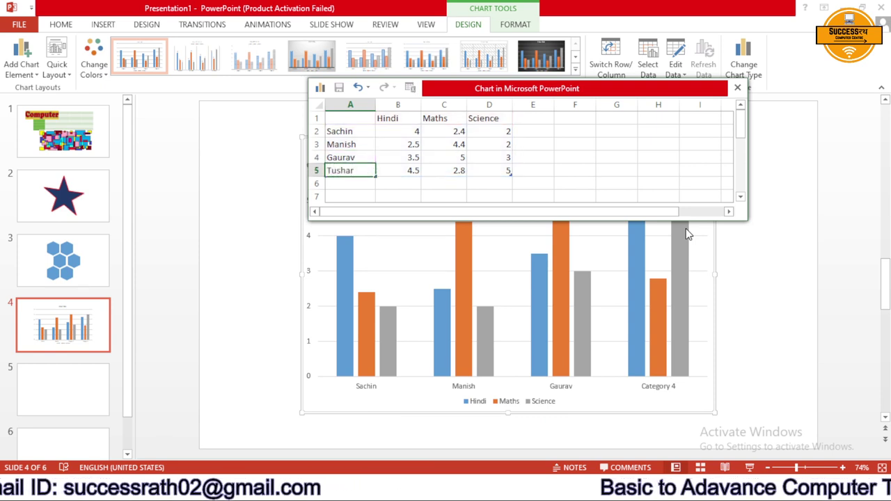
left_click(496, 184)
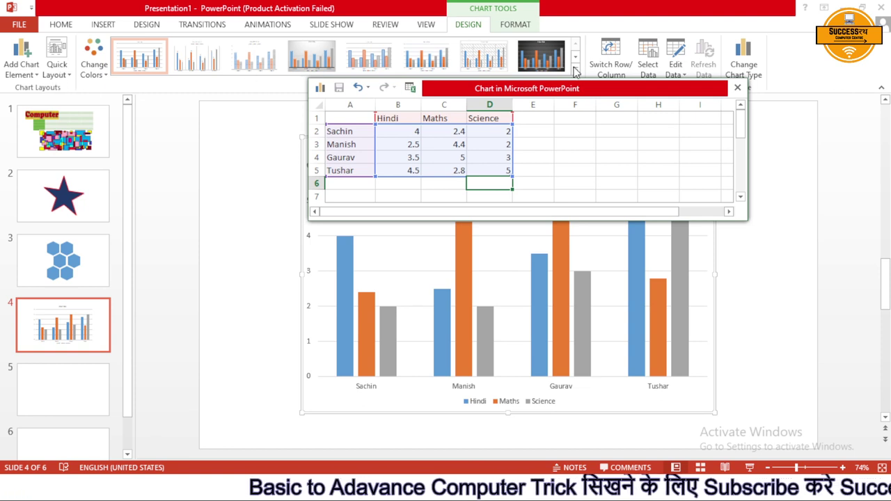
left_click(530, 26)
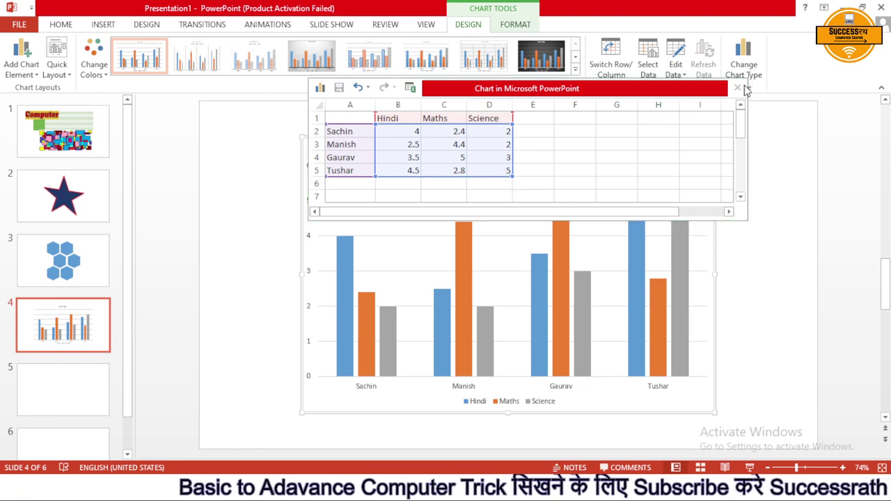
left_click(738, 87)
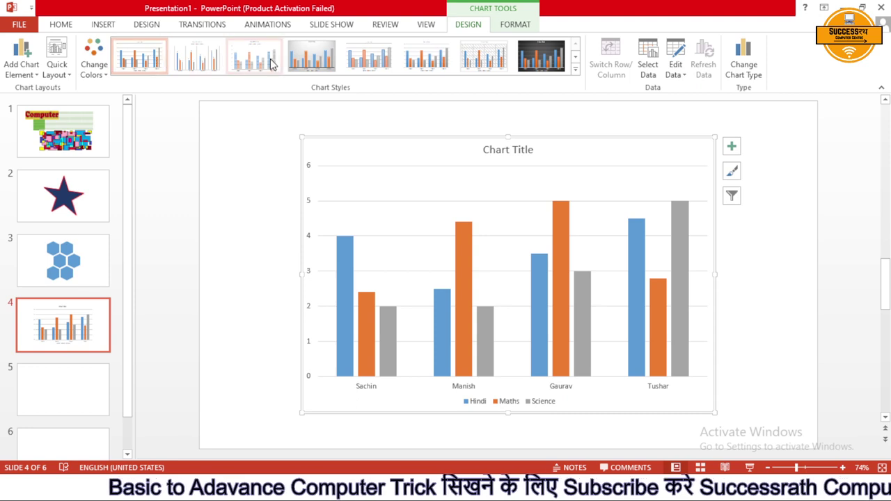
- Look through the chart's FORMAT and DESIGN options, then go to the INSERT ribbon
left_click(518, 28)
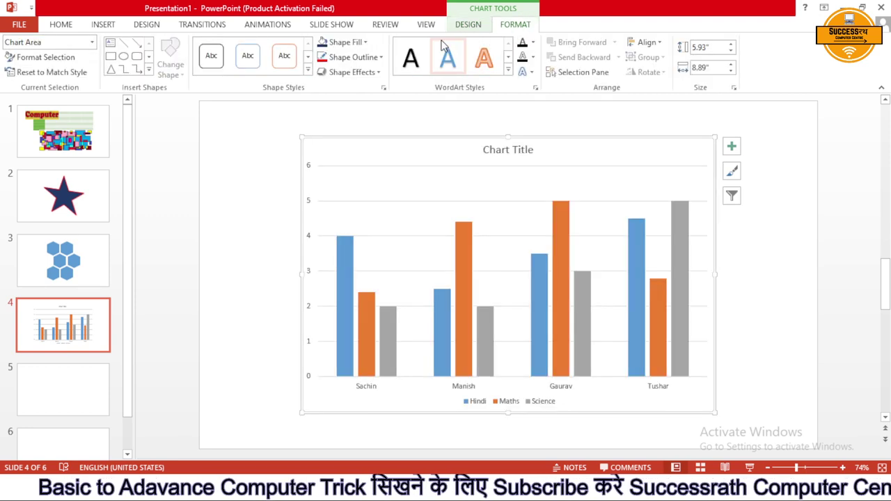
left_click(467, 25)
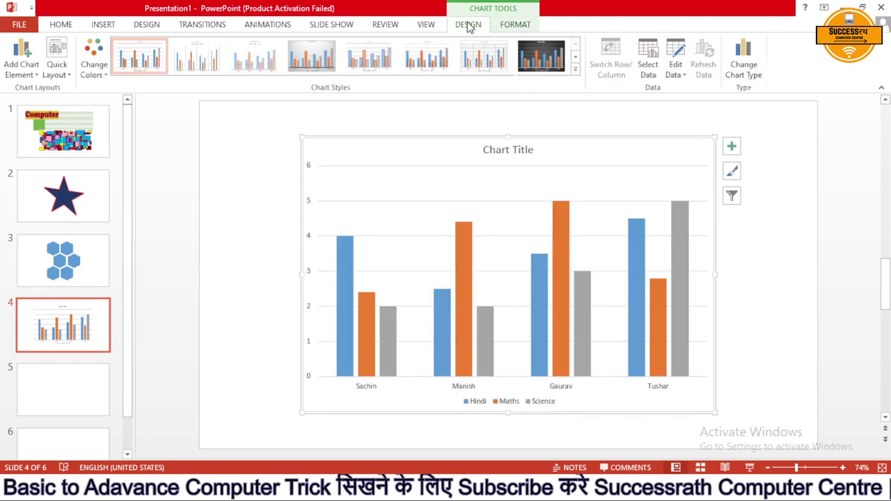
left_click(111, 27)
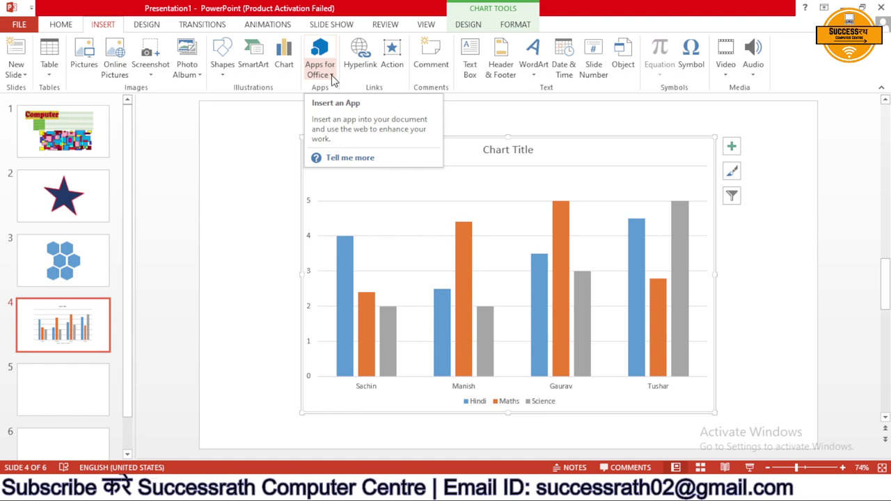
- On slide 5, draw a text box near the top containing 'hjgghkhgkjhk'
left_click(60, 386)
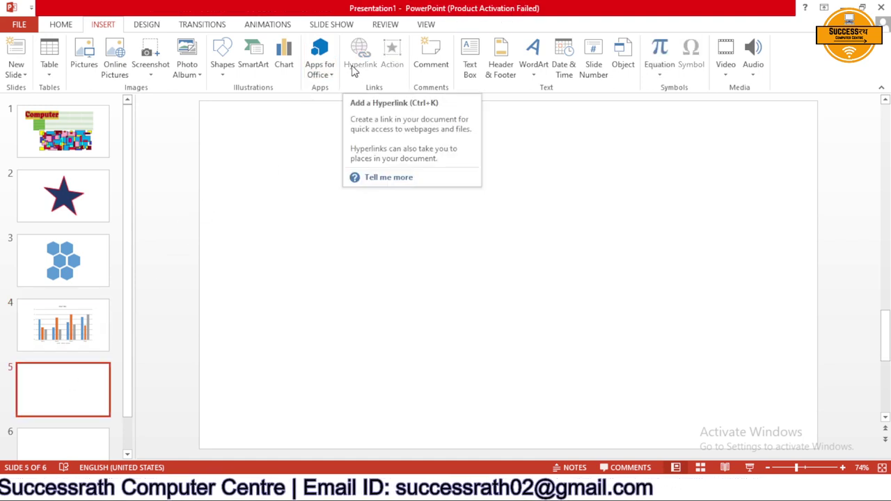
left_click(311, 251)
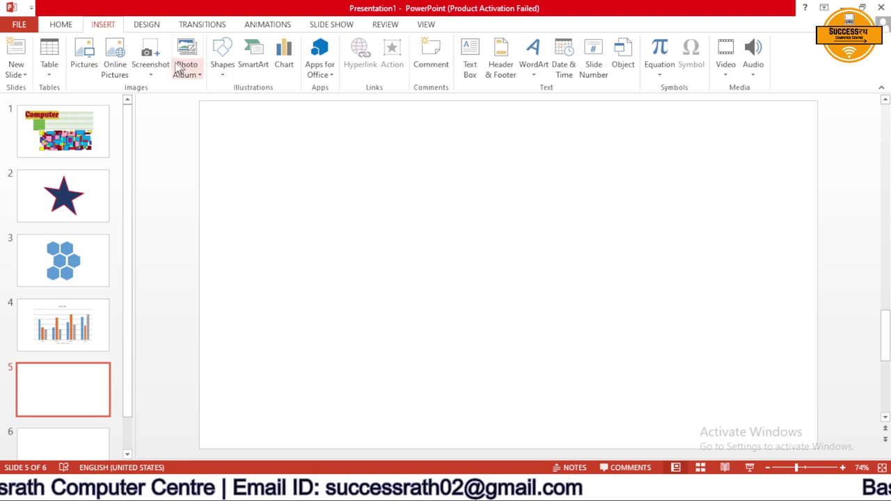
left_click(469, 70)
left_click_drag(251, 146, 588, 224)
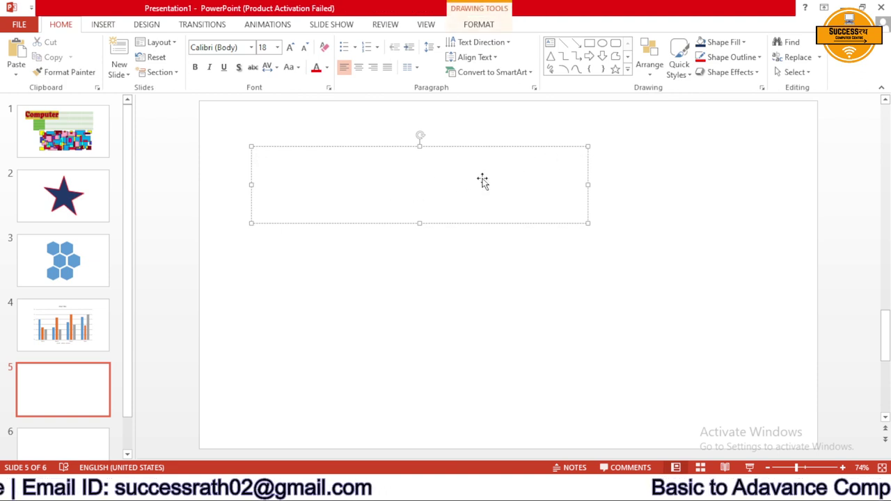
type("hjgghkhgkjhk")
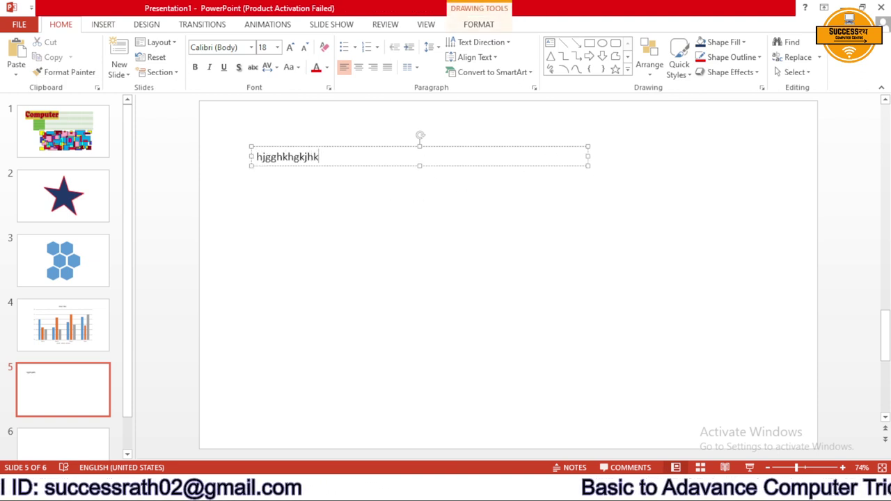
- Select all the text in the new text box
left_click(103, 25)
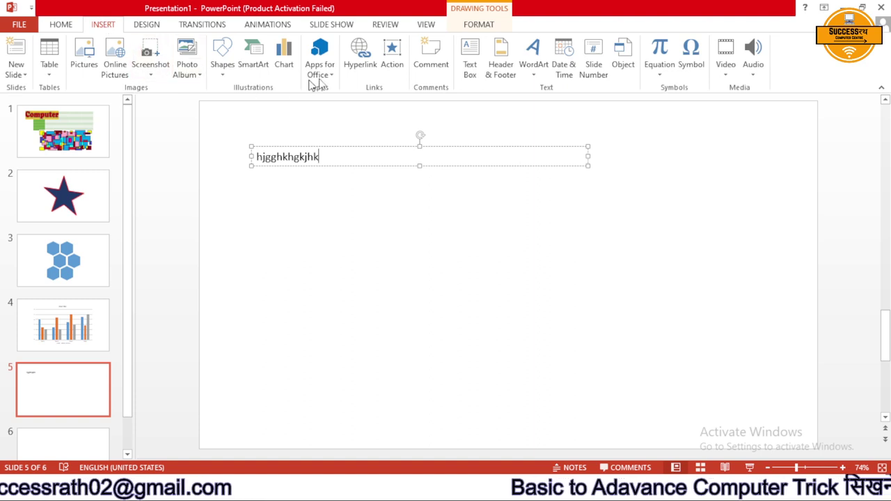
left_click(359, 75)
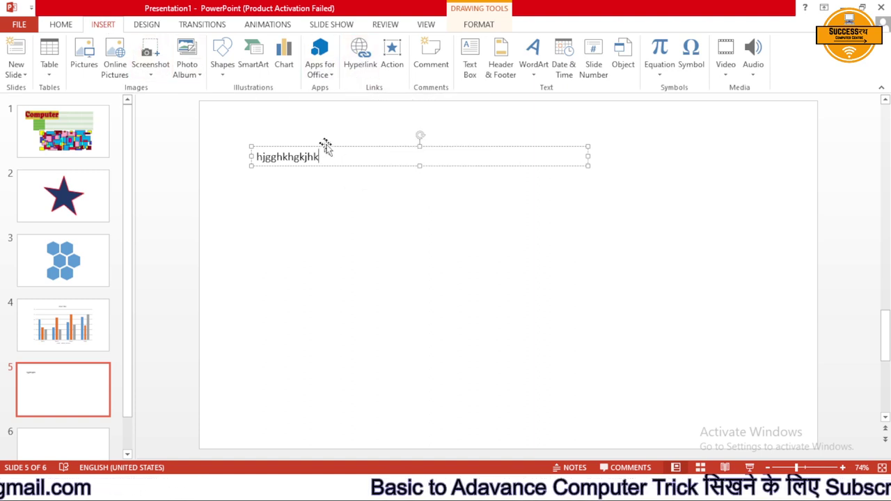
left_click_drag(322, 158, 238, 155)
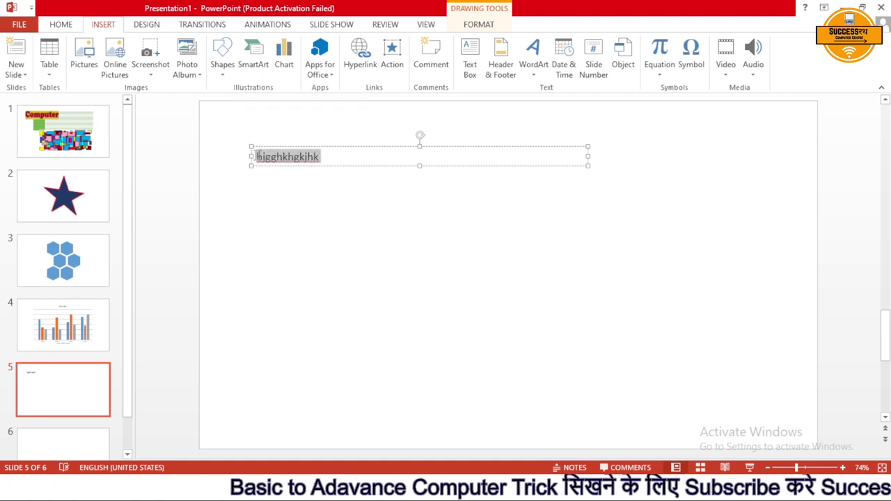
- Hyperlink the selected text to a Word document in the Documents folder
left_click(359, 73)
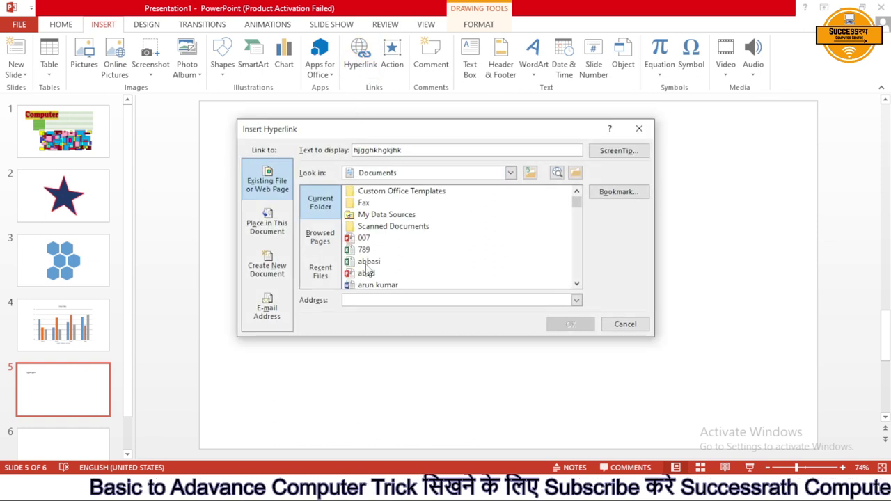
left_click(369, 286)
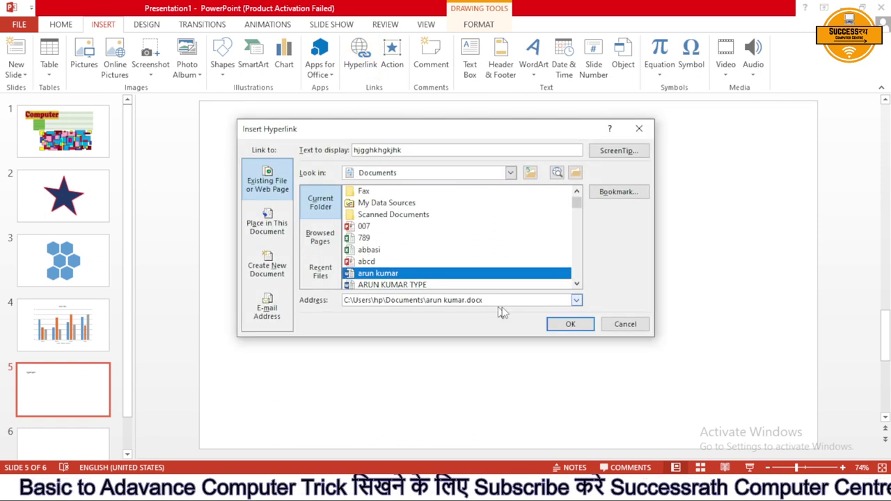
left_click(570, 324)
left_click(308, 168)
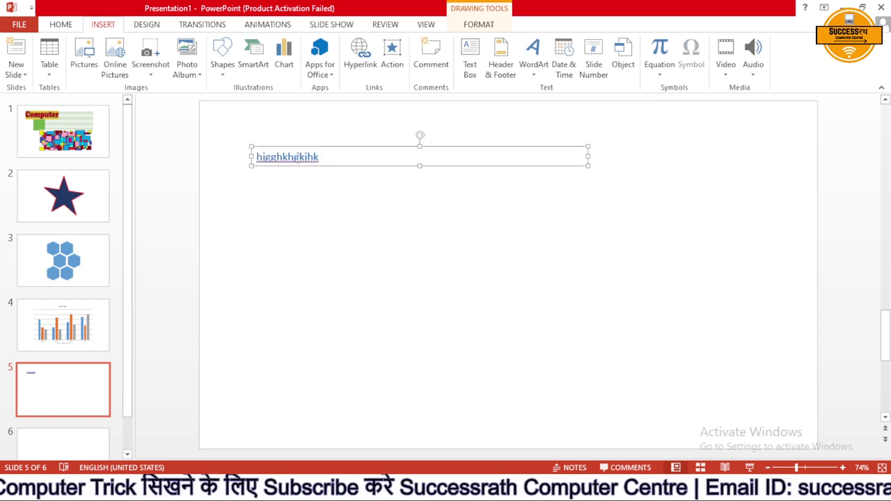
double_click(296, 156)
double_click(300, 160)
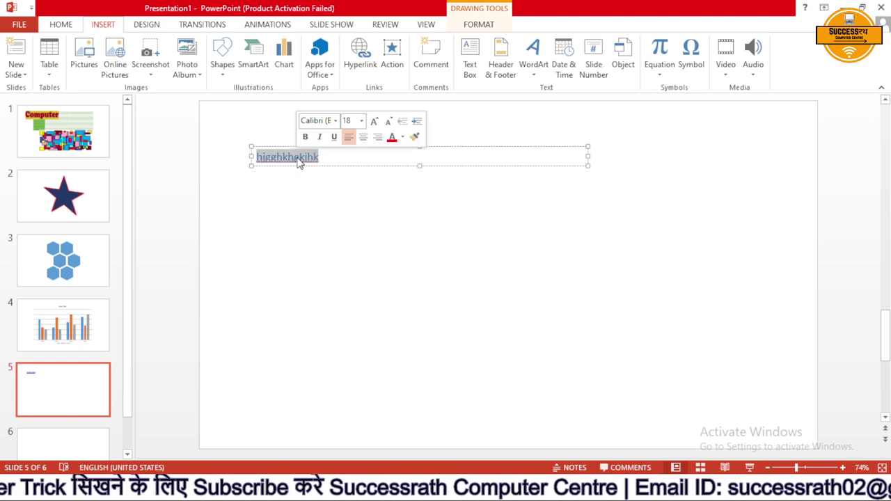
left_click(300, 157)
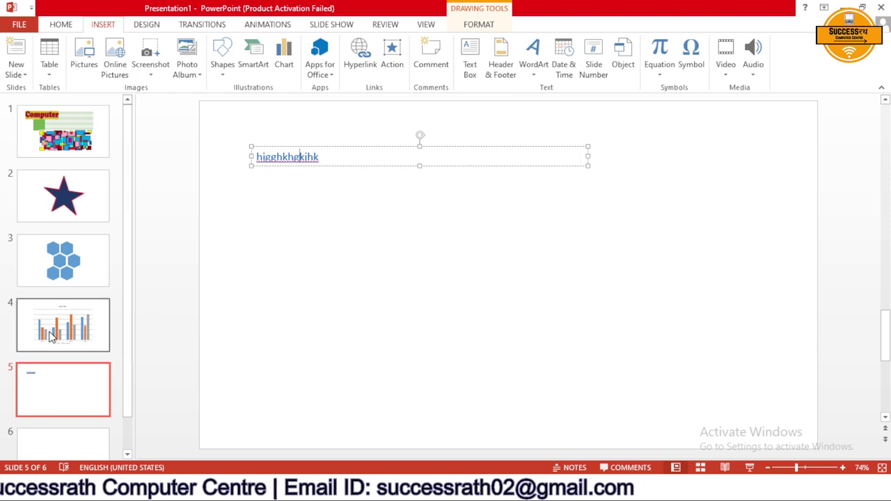
- Comment 'ggkhggkhg hgk khg' on a slide 3 hexagon, then return to slide 5
left_click(60, 311)
key("Up")
left_click(565, 185)
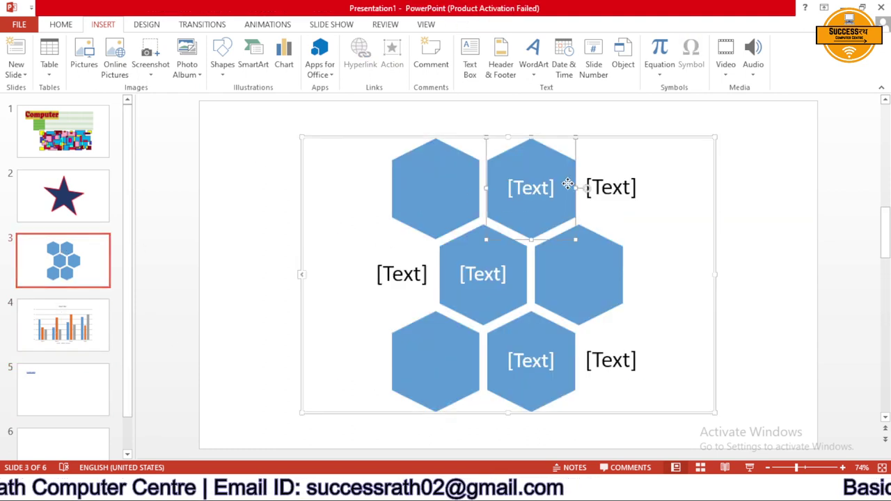
left_click(431, 56)
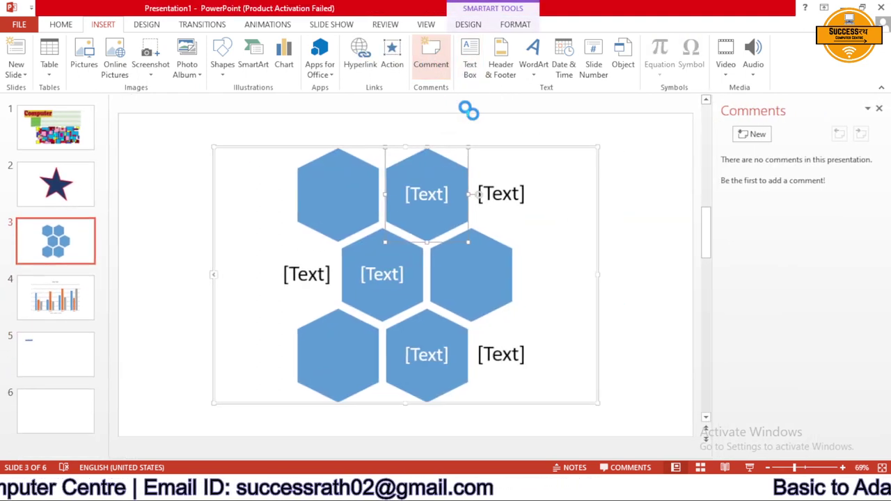
type("ggkhggkhg hgk khg")
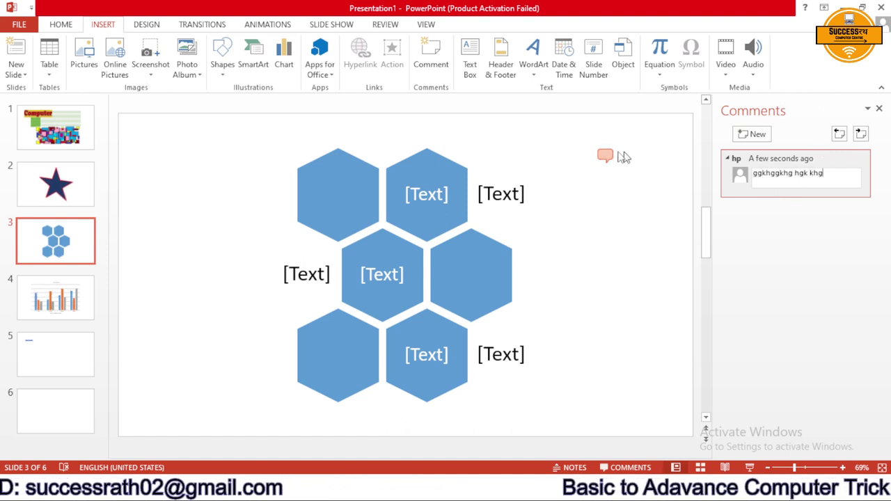
left_click(52, 341)
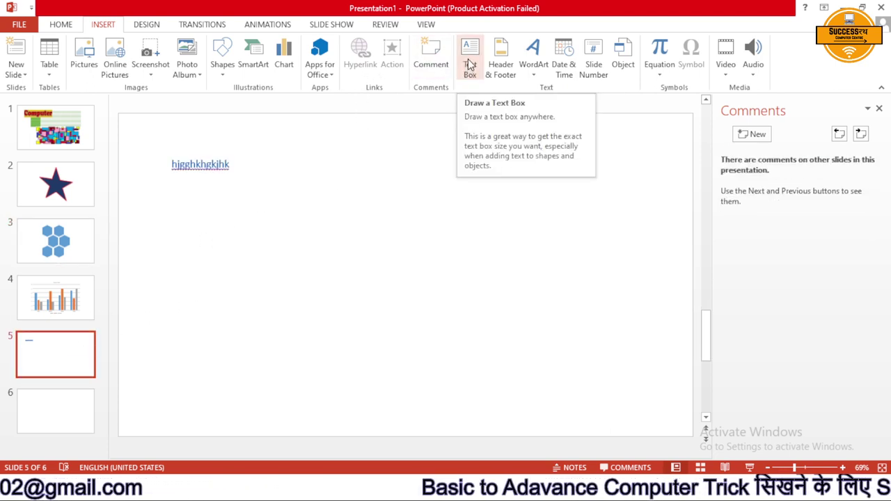
- Draw a second, empty text box on slide 5 below the hyperlinked line
left_click(224, 69)
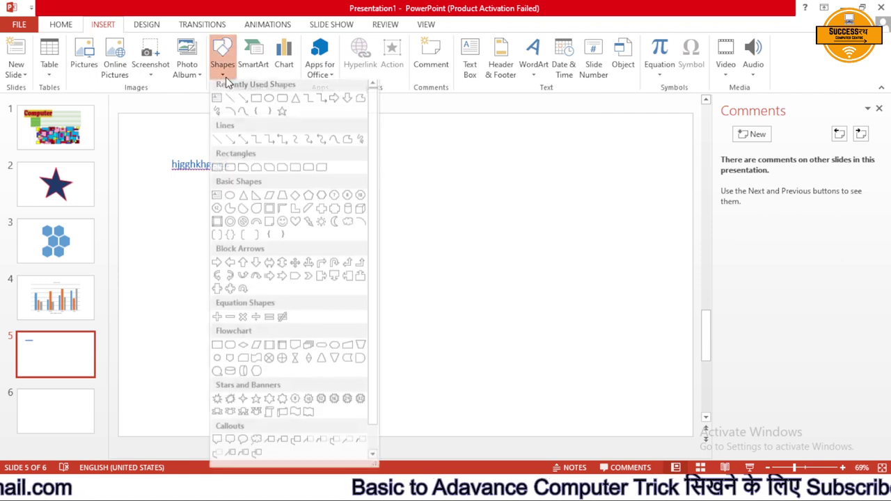
left_click(471, 69)
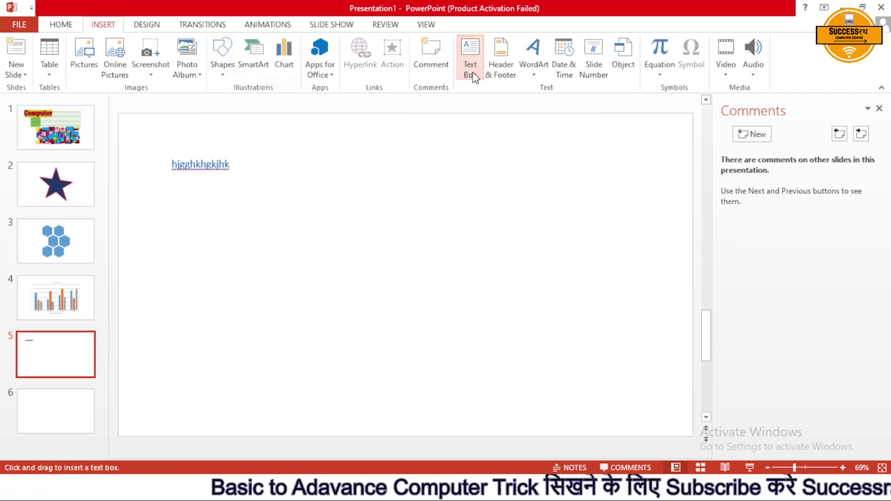
key("ctrl+z")
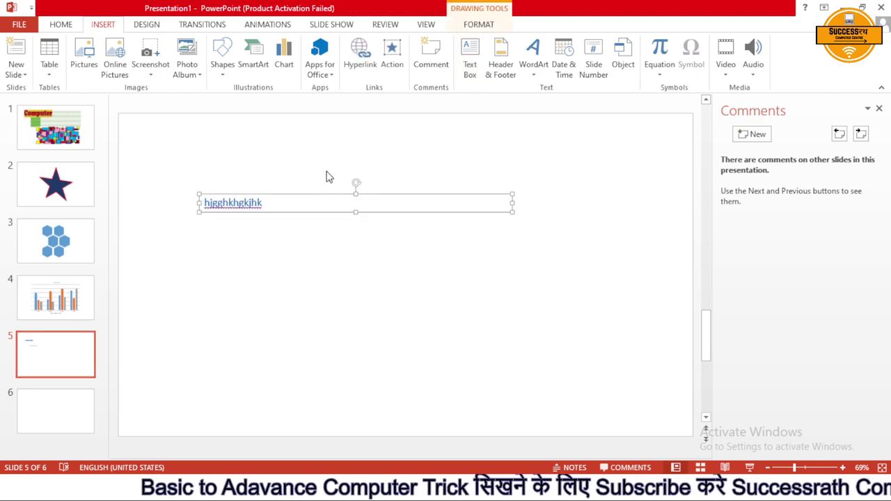
left_click(470, 59)
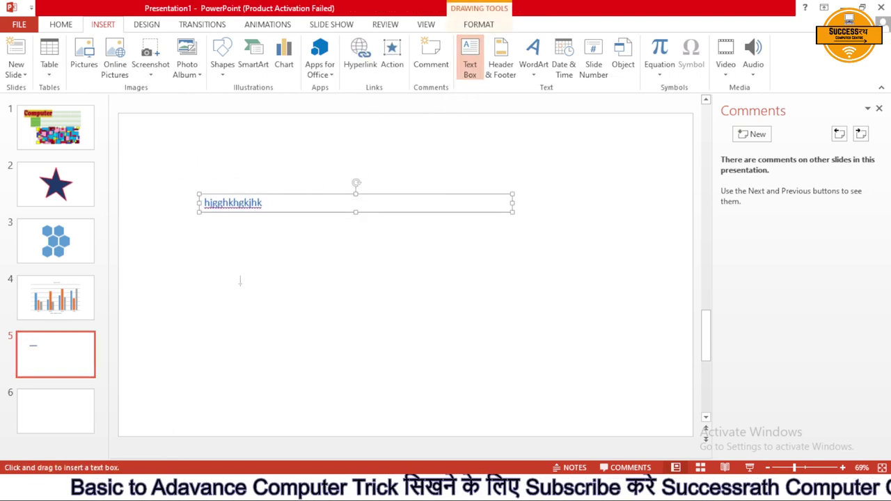
mouse_move(228, 285)
left_mouse_down()
mouse_move(403, 314)
mouse_move(565, 371)
left_mouse_up()
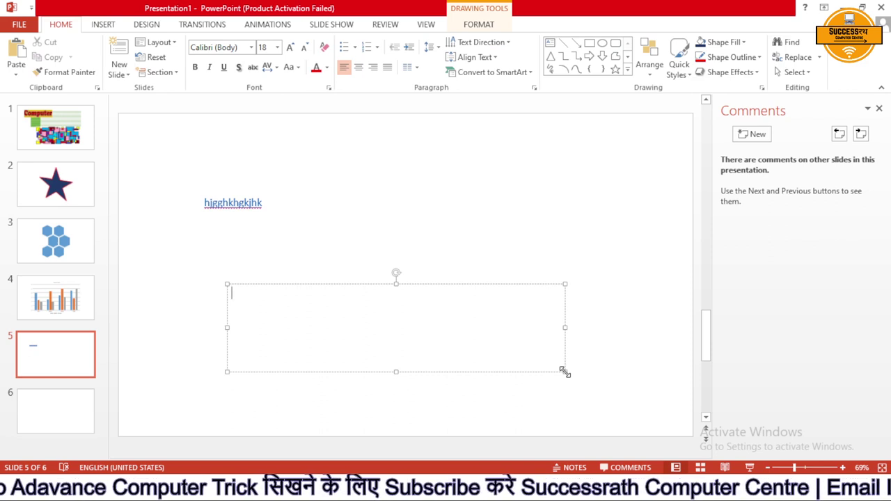
left_click(110, 26)
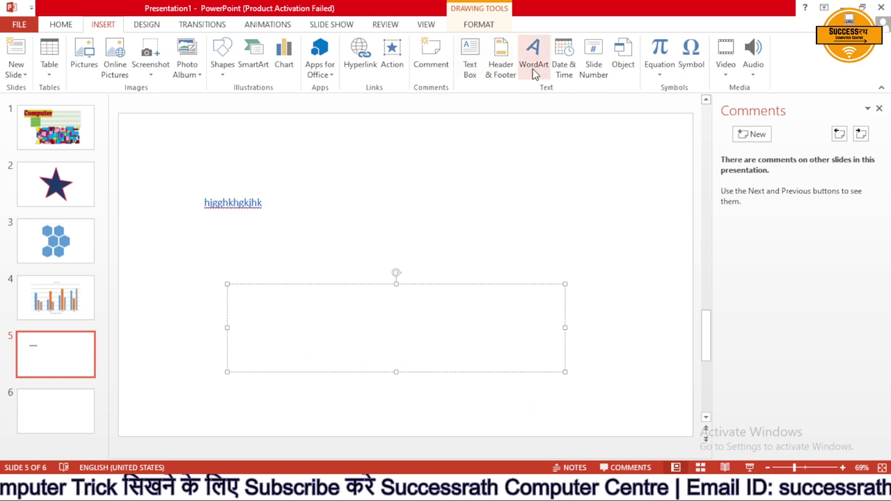
- Apply a fixed 11/22/2023 date, slide numbers and 'Successrath Computer Centre' footer to all slides
left_click(66, 400)
left_click(500, 61)
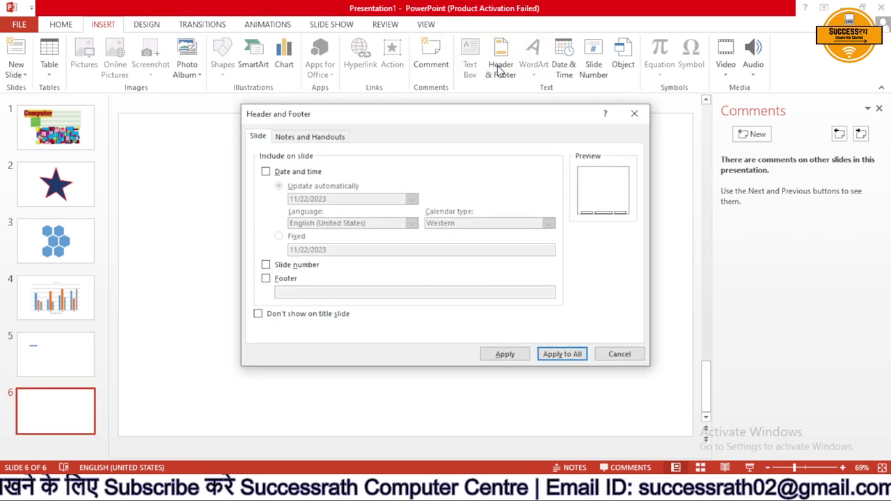
left_click(266, 172)
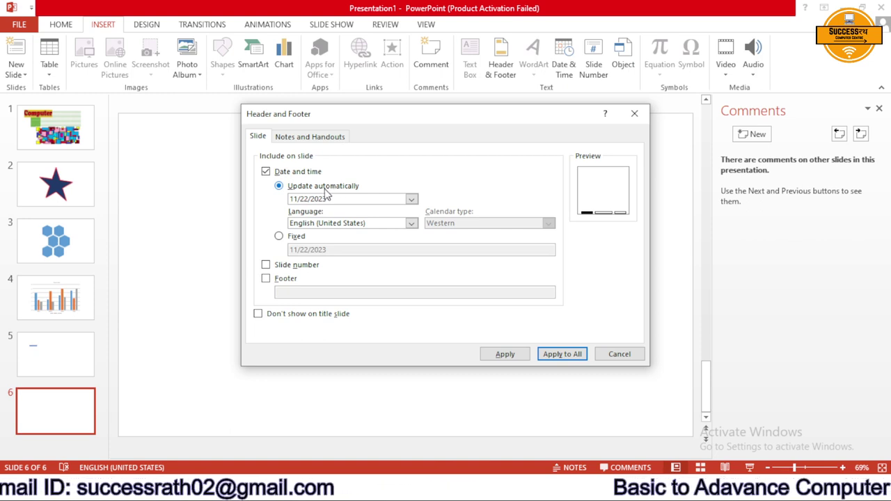
left_click(278, 237)
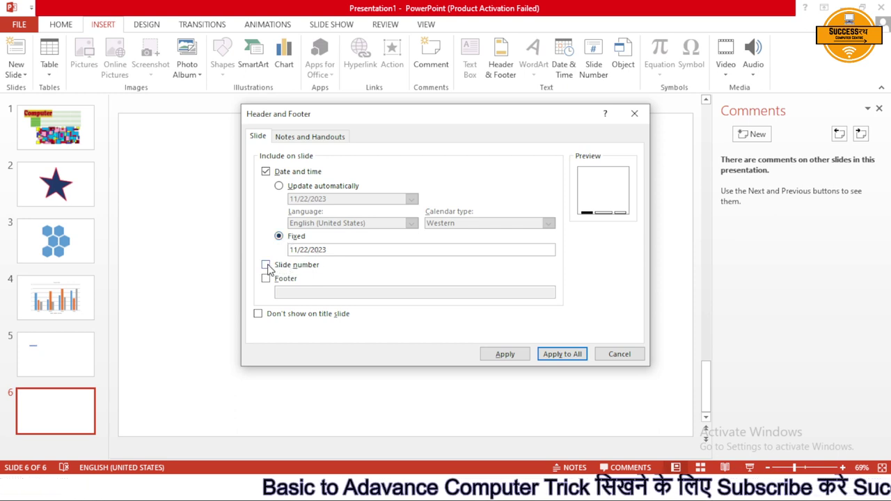
left_click(266, 265)
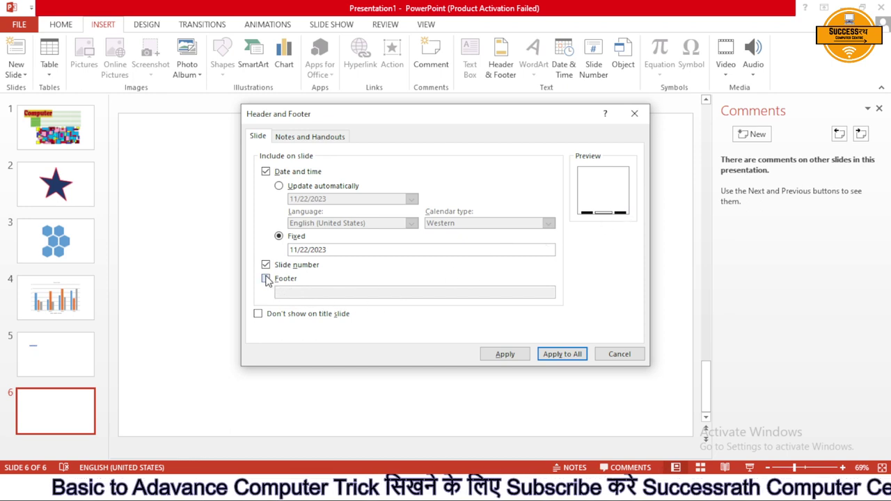
left_click(266, 279)
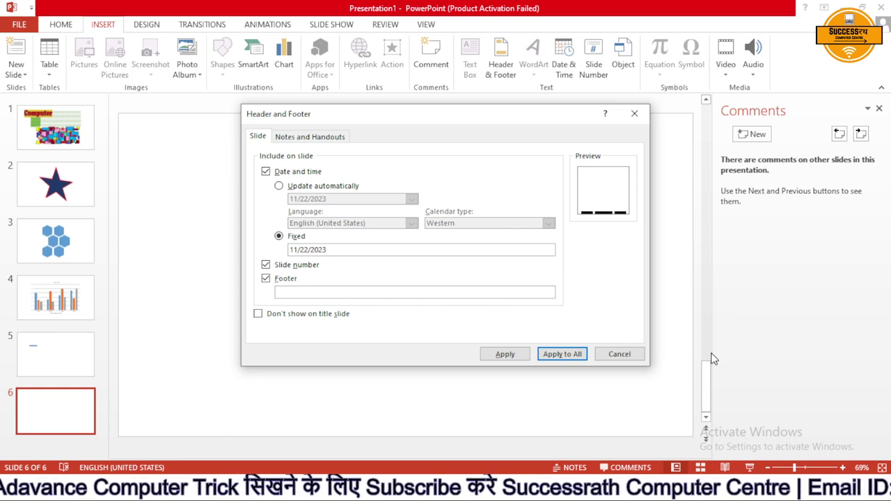
type("Successrath Computer Centre")
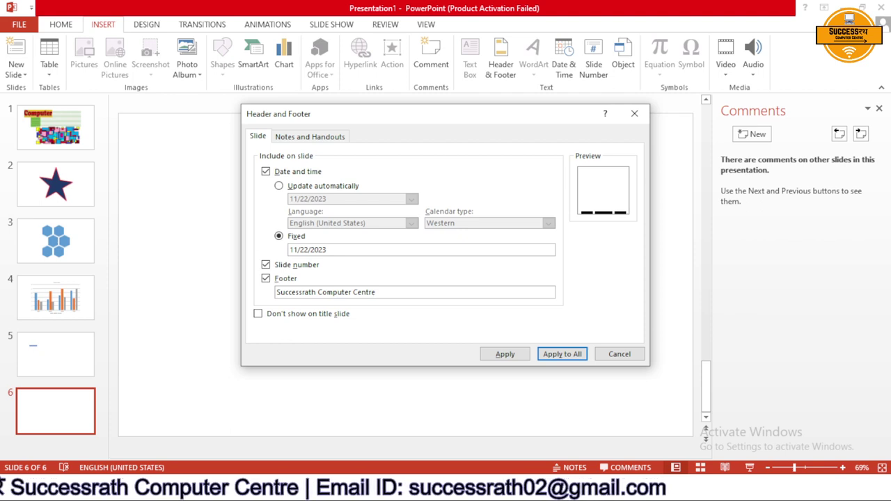
left_click(575, 355)
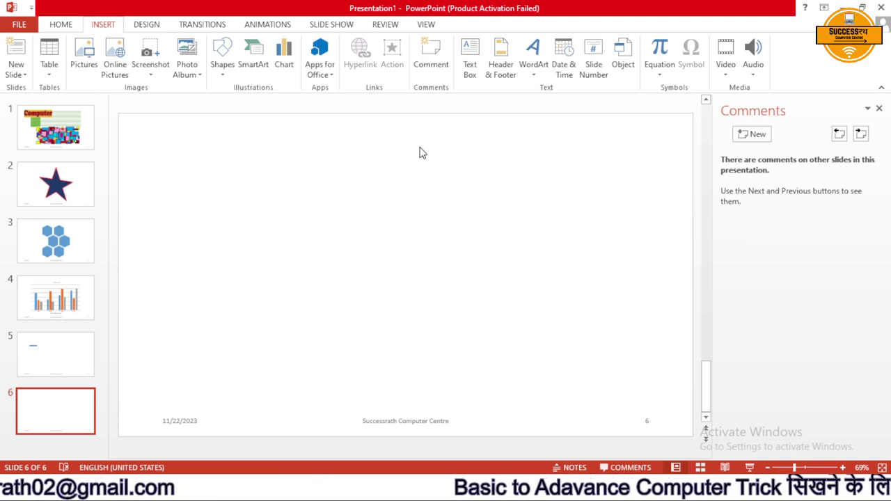
- Insert an orange-outlined WordArt on slide 6 reading 'Jdklfj;lkjd flkj'
left_click(533, 70)
left_click(610, 101)
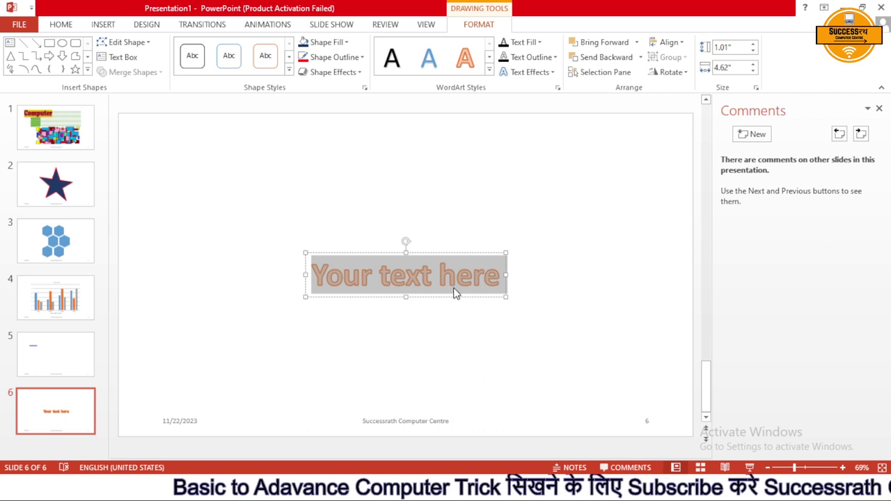
type("Jdklfj;lkjd fl")
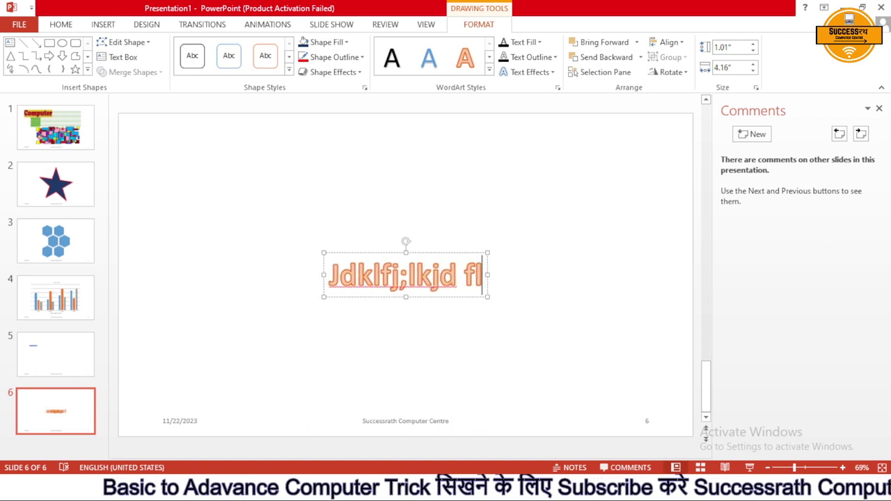
type("kj")
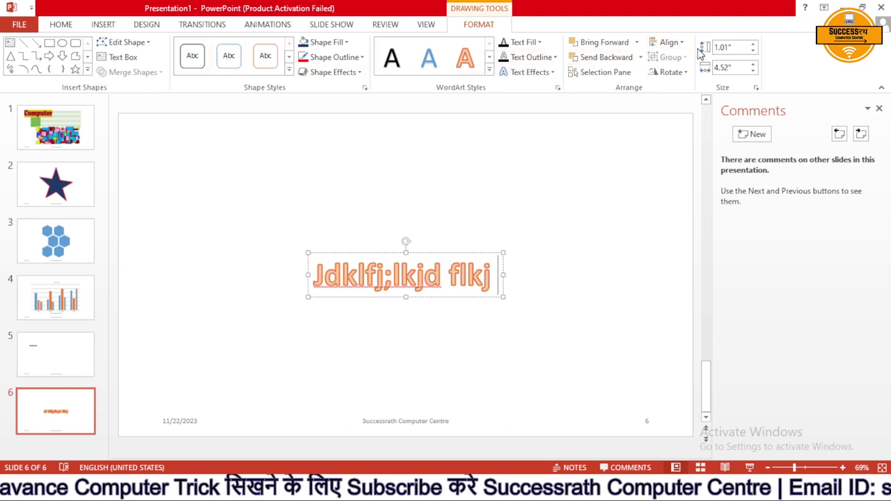
- Style the WordArt box with white fill, orange outline and light blue text fill
left_click(322, 55)
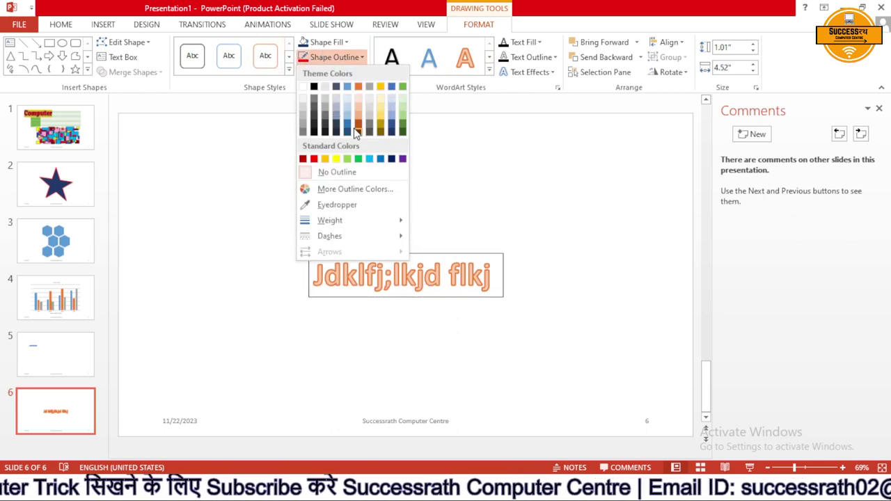
left_click(355, 131)
left_click(321, 42)
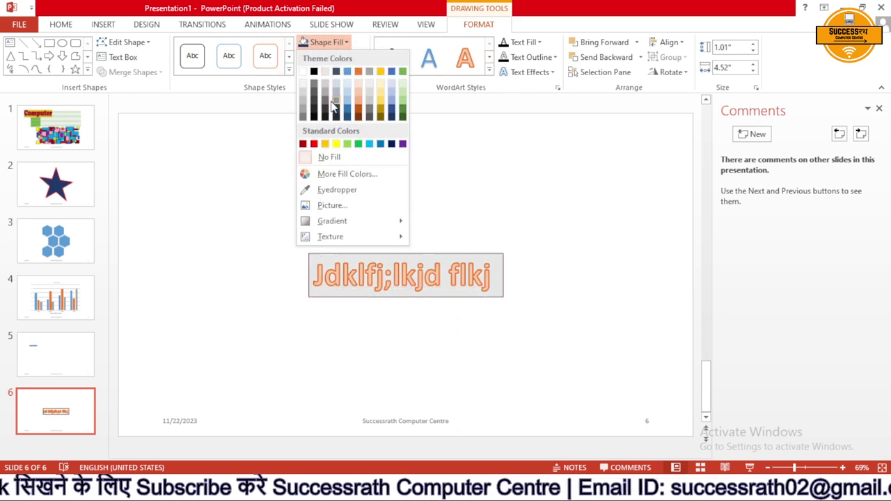
left_click(348, 113)
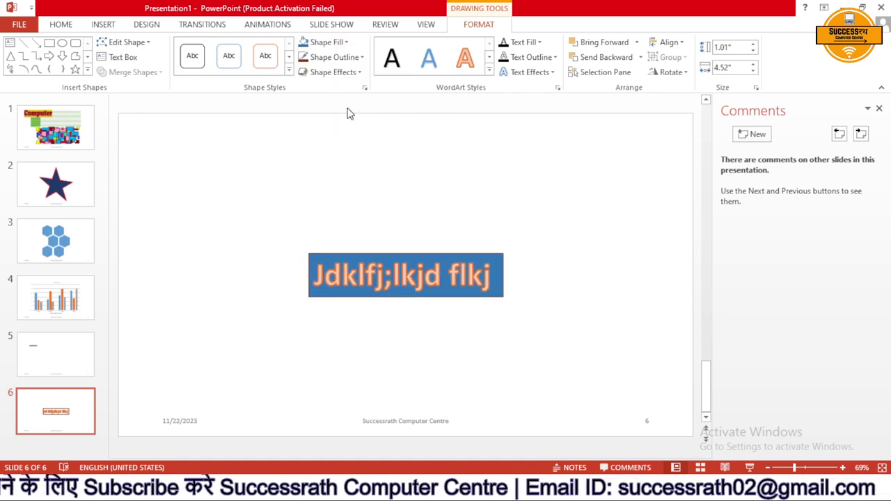
left_click(265, 55)
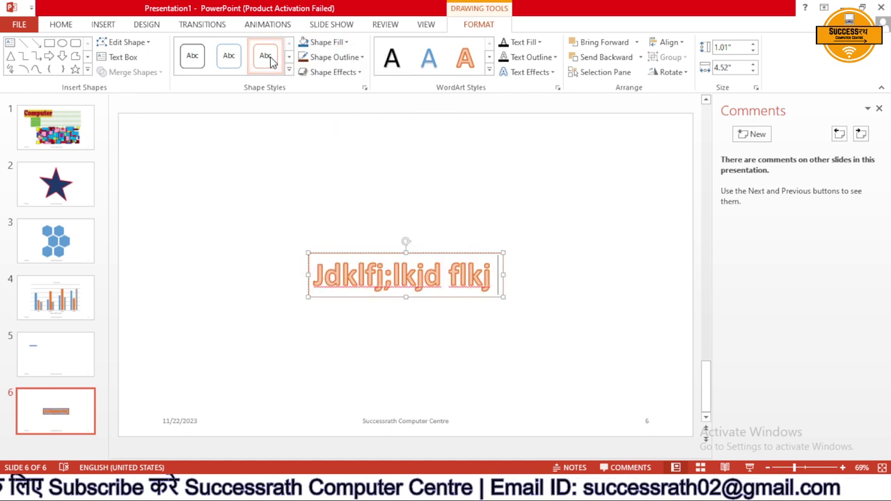
left_click(528, 43)
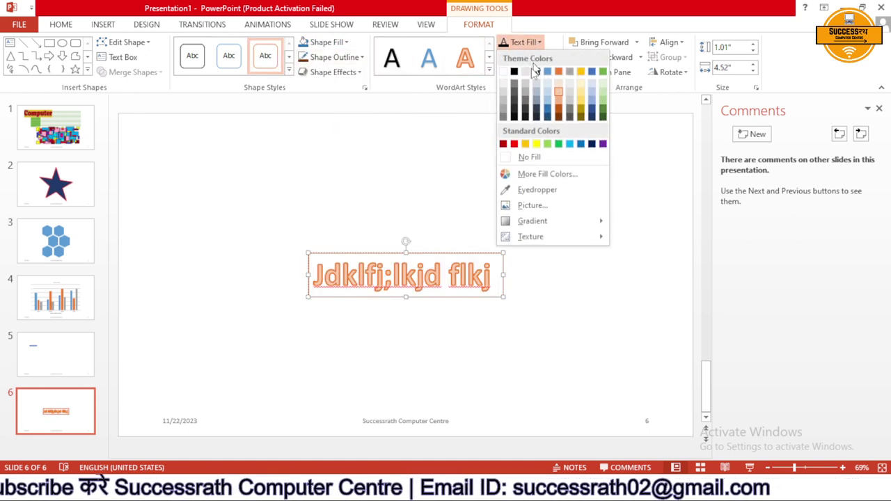
left_click(569, 144)
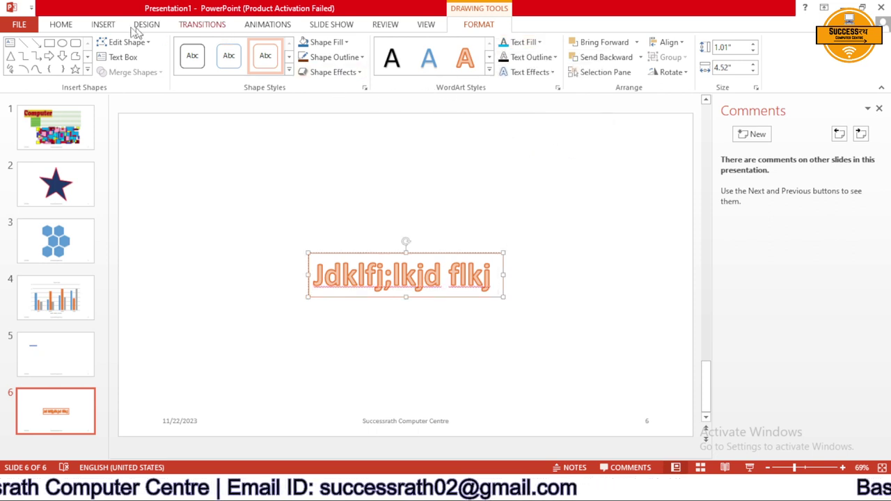
- Place the cursor after the WordArt text and start a new empty line
left_click(99, 26)
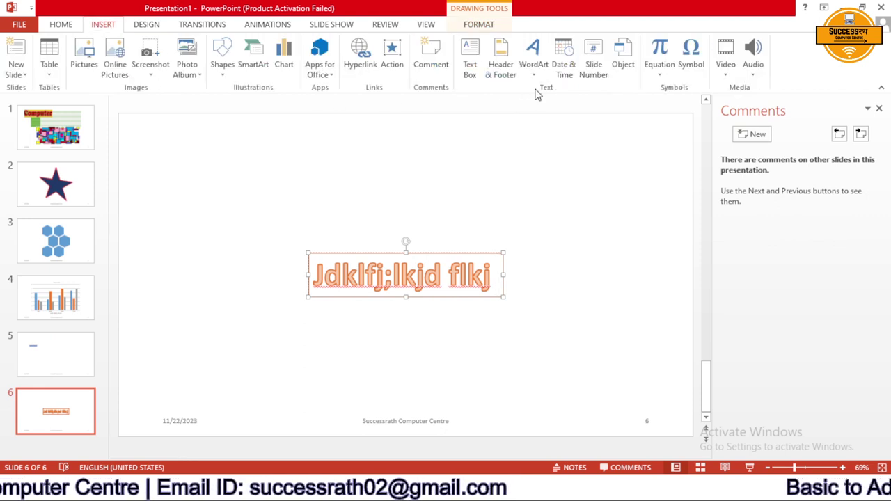
left_click(395, 179)
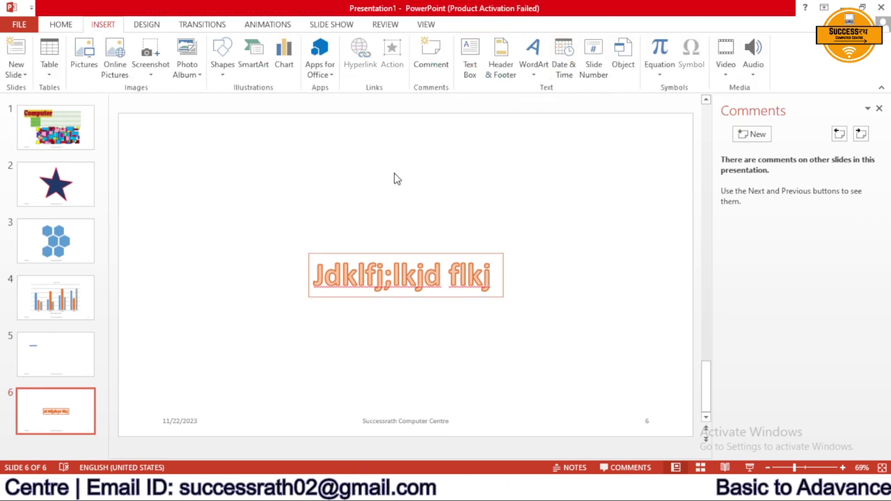
left_click(493, 281)
key("Return")
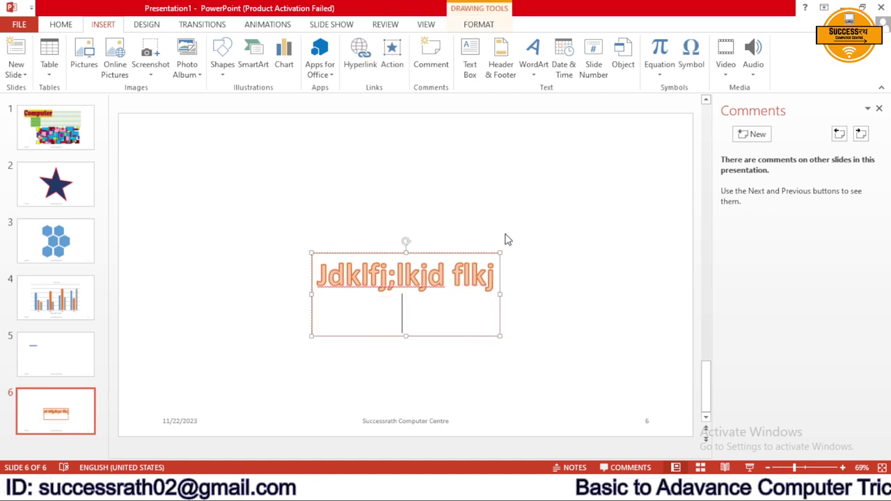
- Insert the date 'Wednesday, November 22, 2023' followed by slide number 6 on the new line
left_click(565, 70)
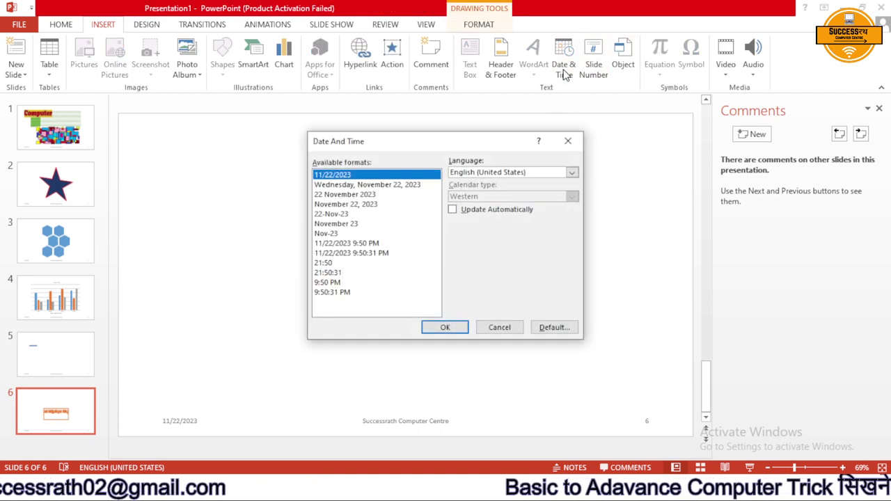
left_click(397, 186)
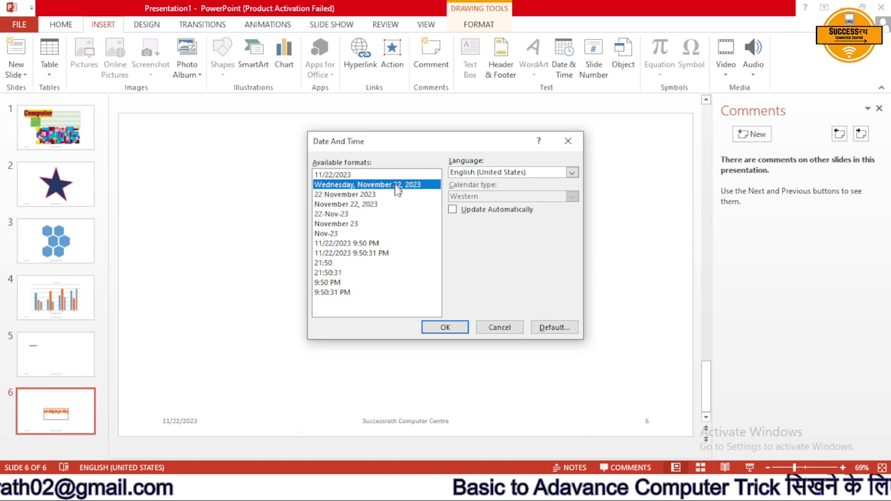
left_click(453, 327)
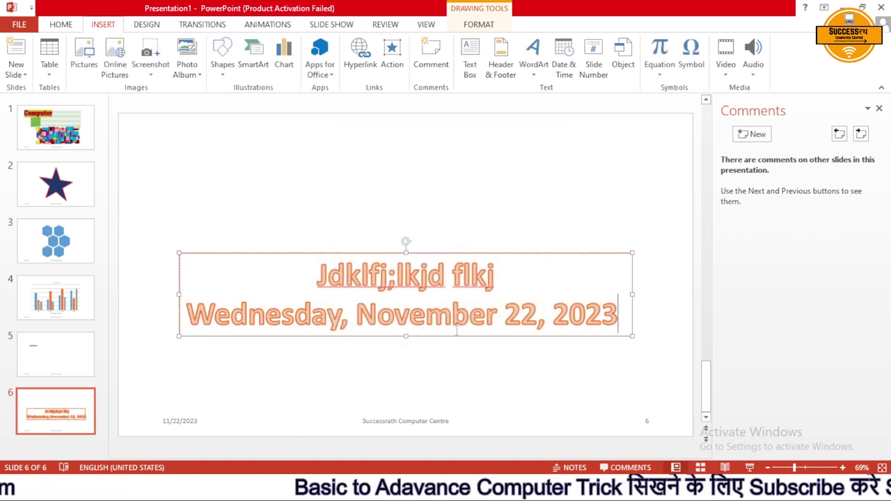
left_click(587, 66)
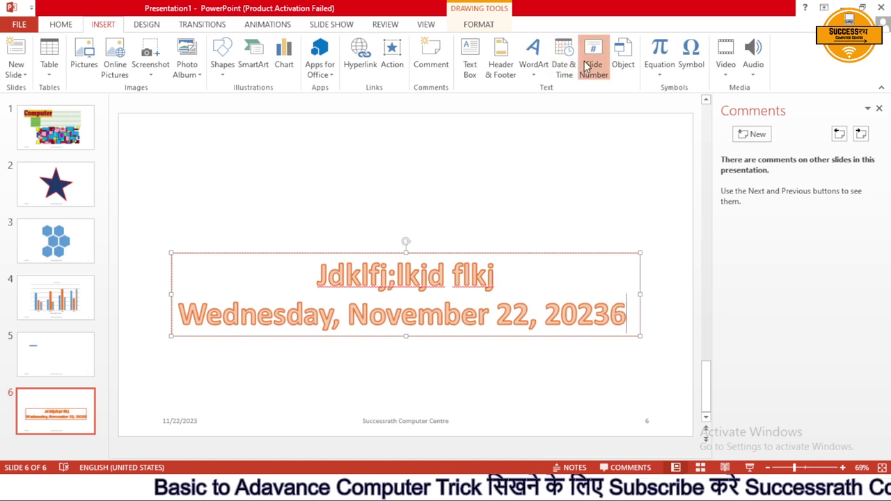
- Add two more slide numbers so the date line ends 2023666, then browse the Insert Object type list
left_click(587, 66)
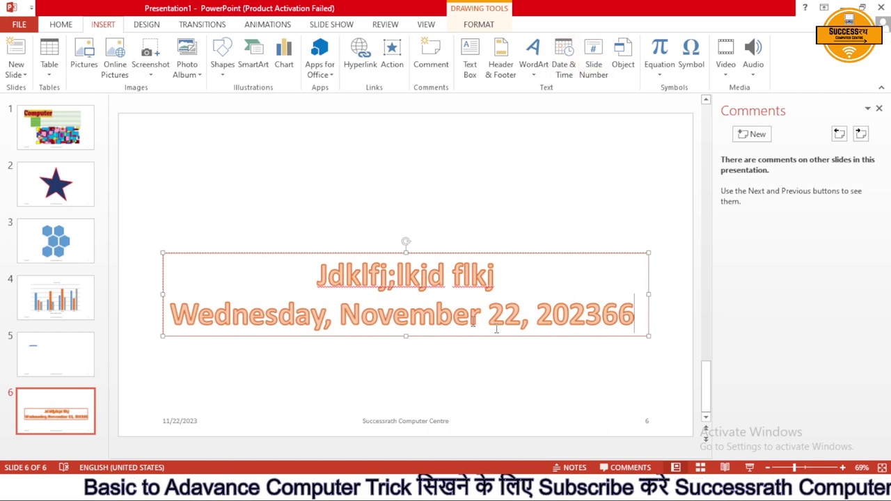
left_click(603, 74)
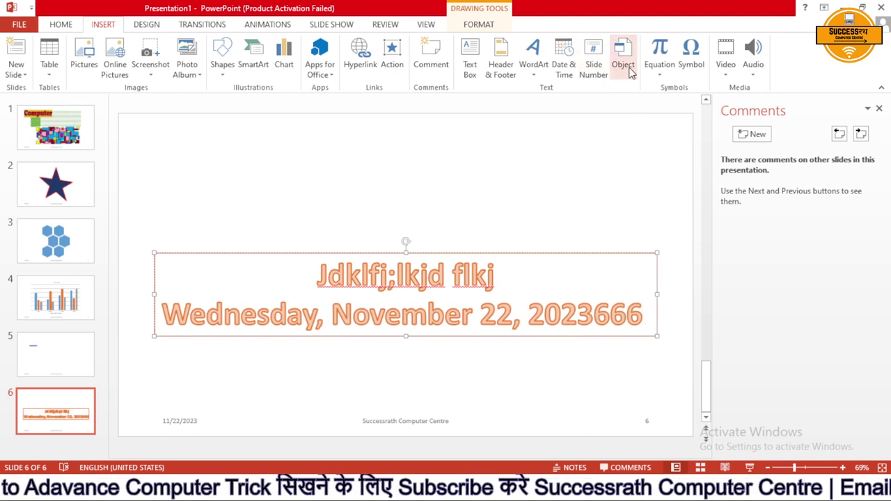
left_click(629, 68)
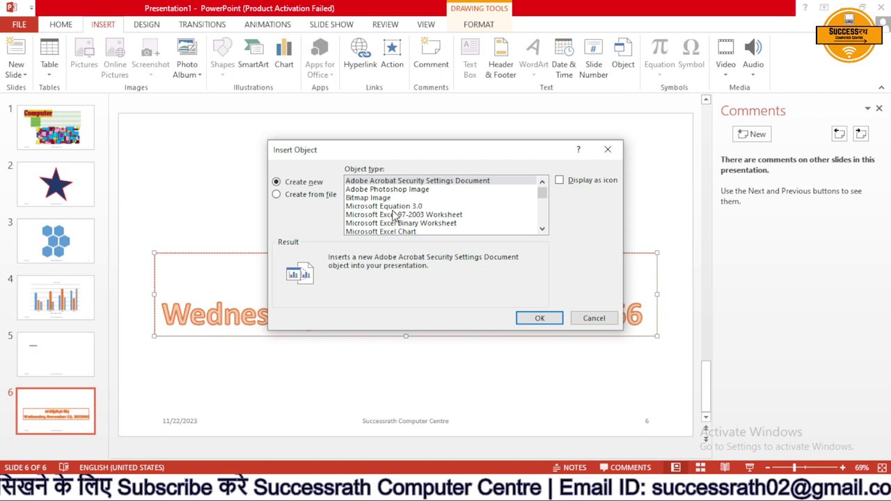
scroll(393, 216, "down", 1)
scroll(393, 215, "down", 2)
scroll(393, 216, "down", 2)
scroll(393, 216, "down", 1)
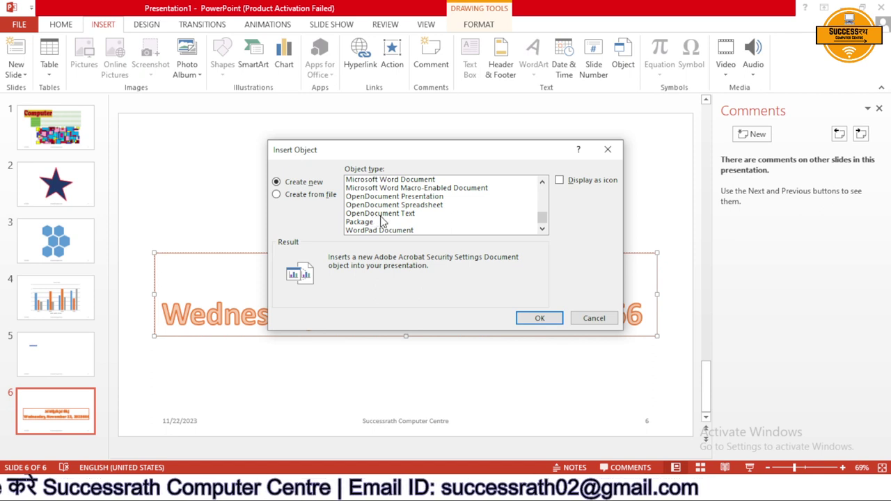
scroll(392, 233, "up", 3)
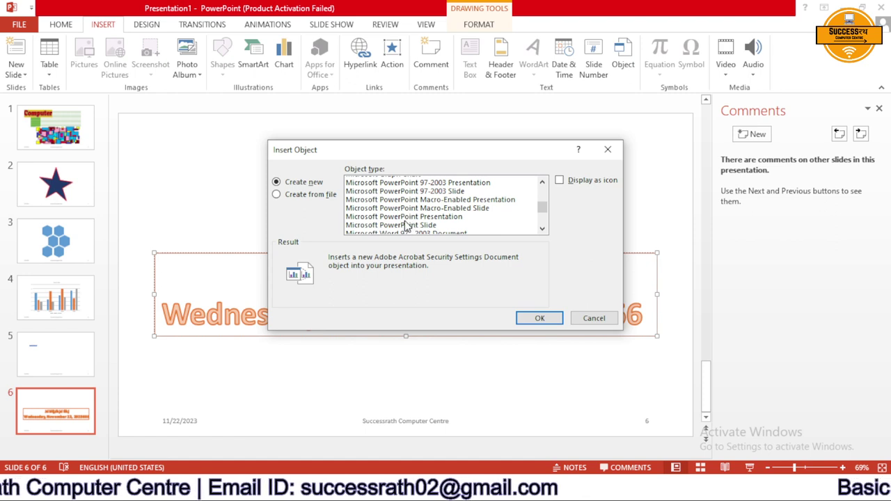
scroll(407, 224, "up", 1)
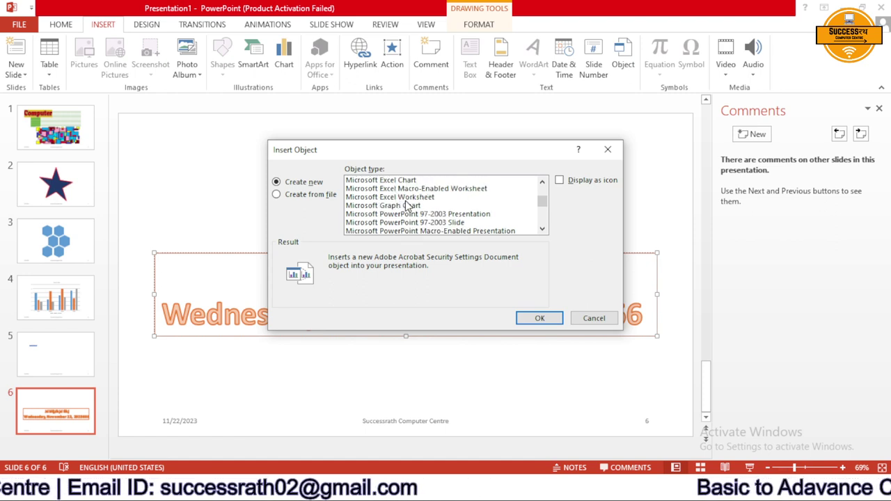
scroll(407, 205, "up", 1)
scroll(407, 205, "up", 1)
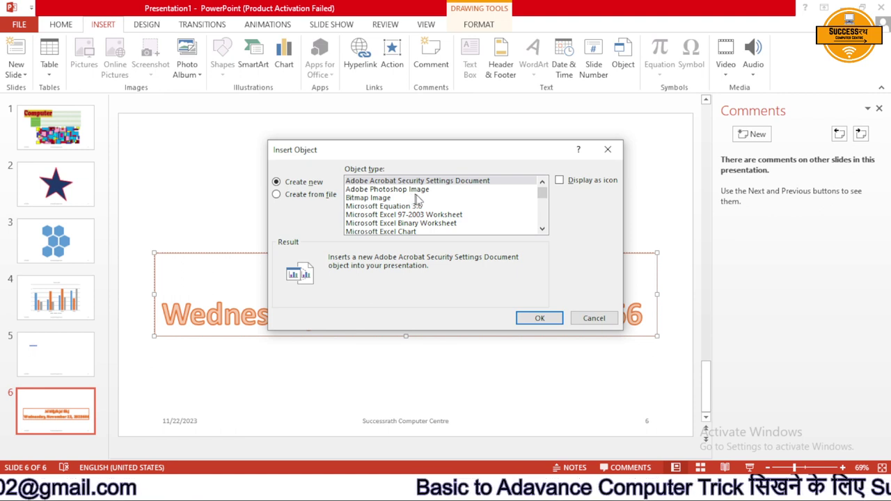
- Cancel the Insert Object dialog and undo an accidentally inserted expansion-of-a-sum equation
left_click(590, 322)
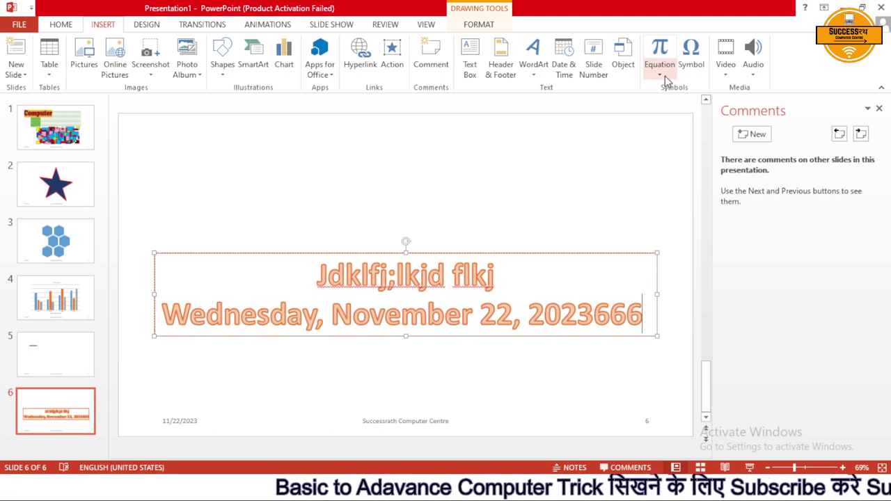
left_click(665, 75)
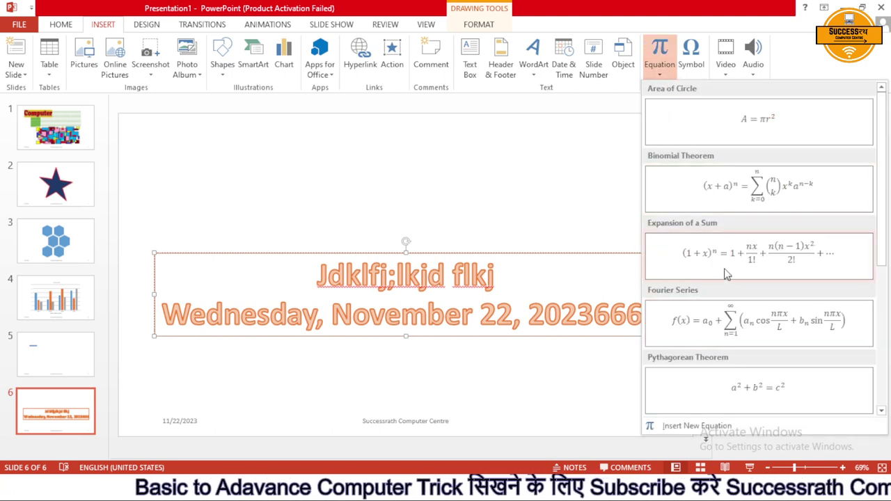
key("Escape")
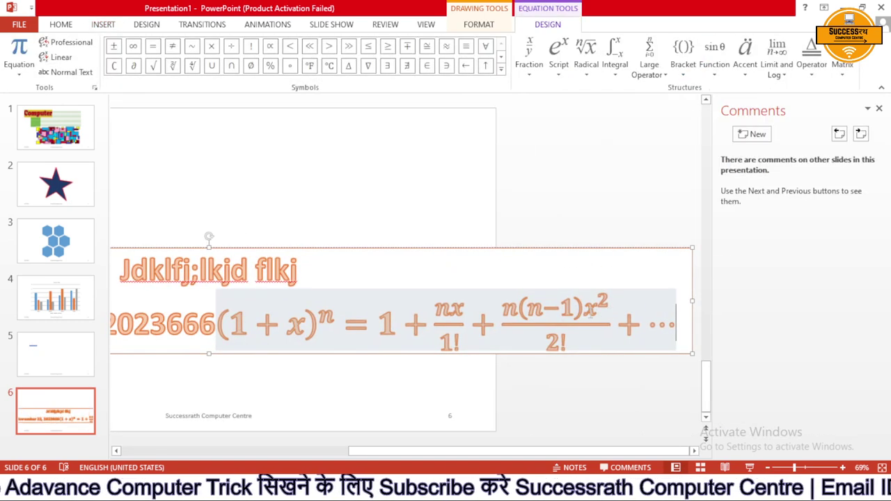
key("ctrl+z")
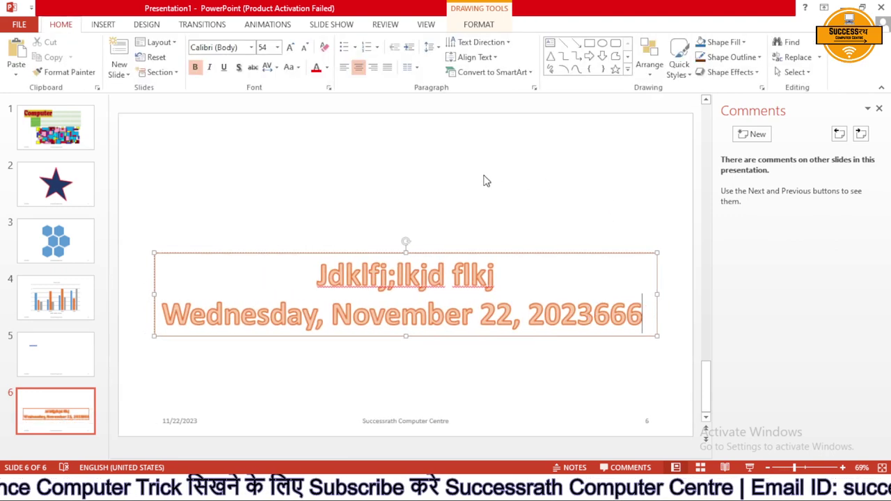
- Deselect the WordArt and reopen the Equation gallery from the Insert tab
left_click(486, 181)
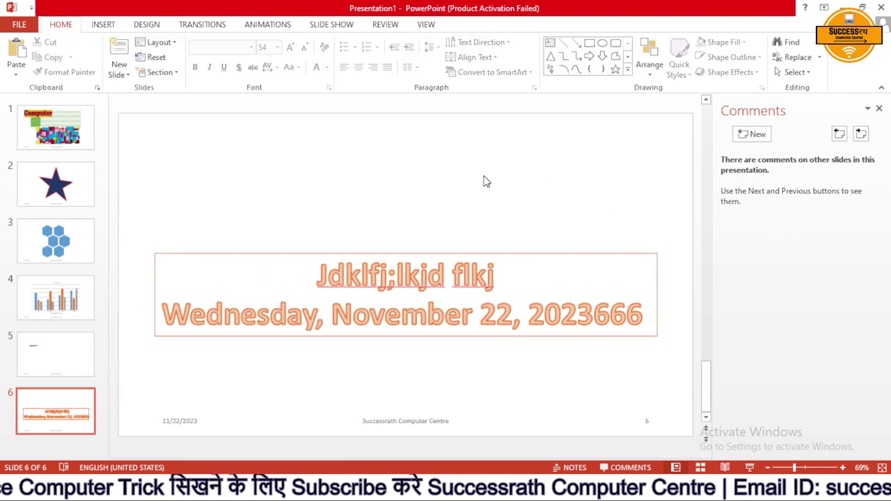
left_click(103, 25)
left_click(659, 72)
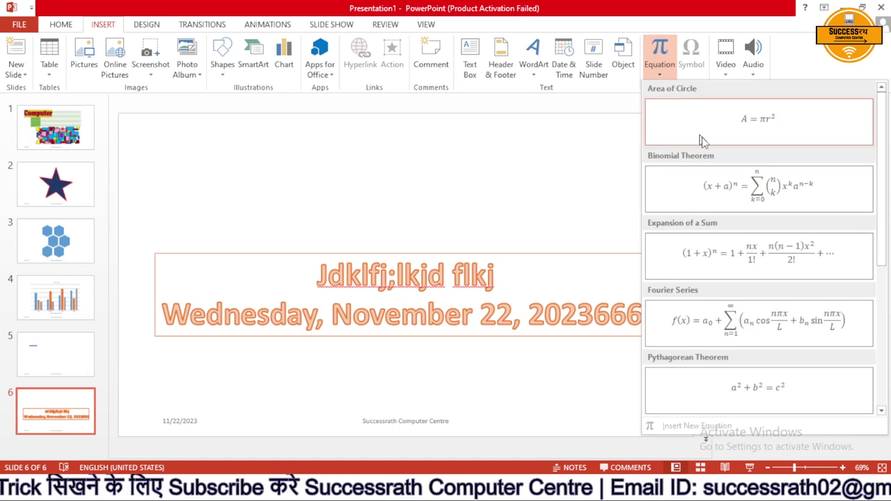
- Insert the Binomial Theorem equation and drag it above the orange WordArt text
left_click(782, 203)
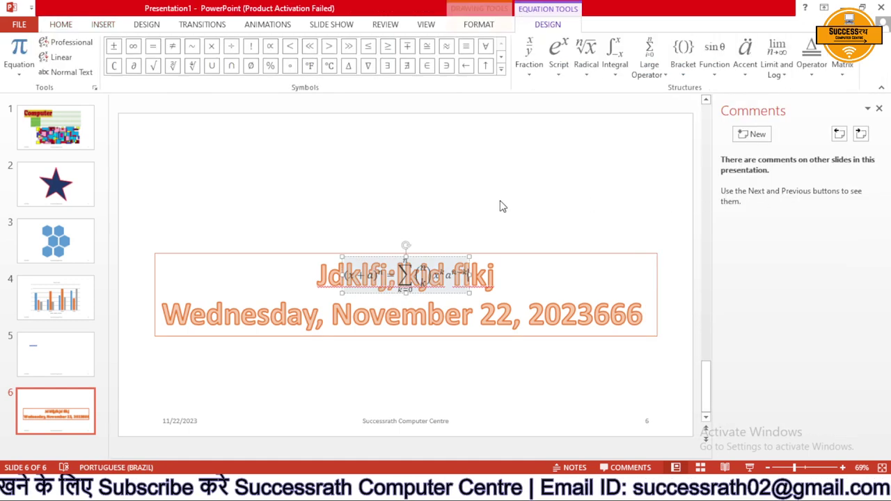
left_click_drag(446, 256, 421, 171)
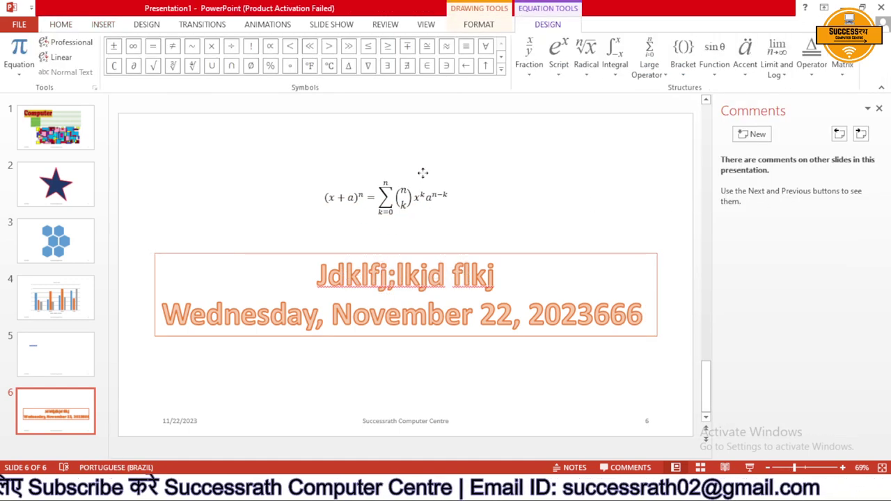
left_click(484, 27)
left_click(540, 26)
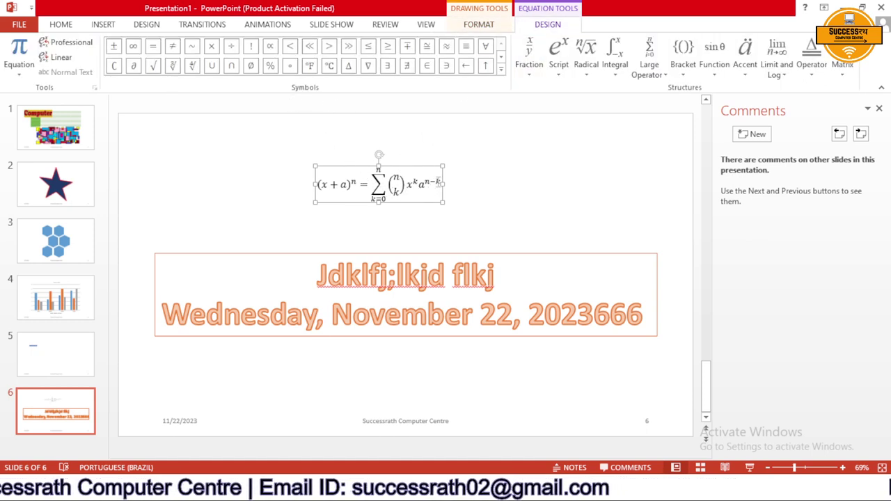
- Replace k in the last exponent with ∈ to read n−∈, and close the Comments pane
double_click(438, 182)
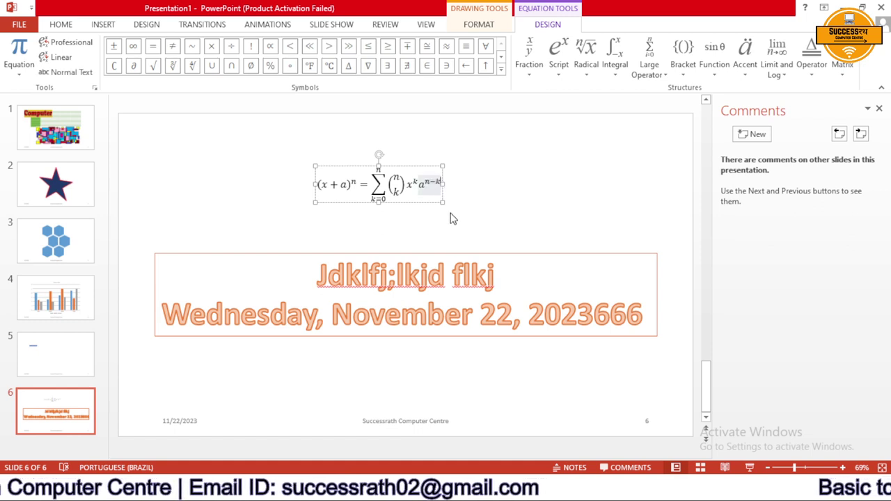
key("BackSpace")
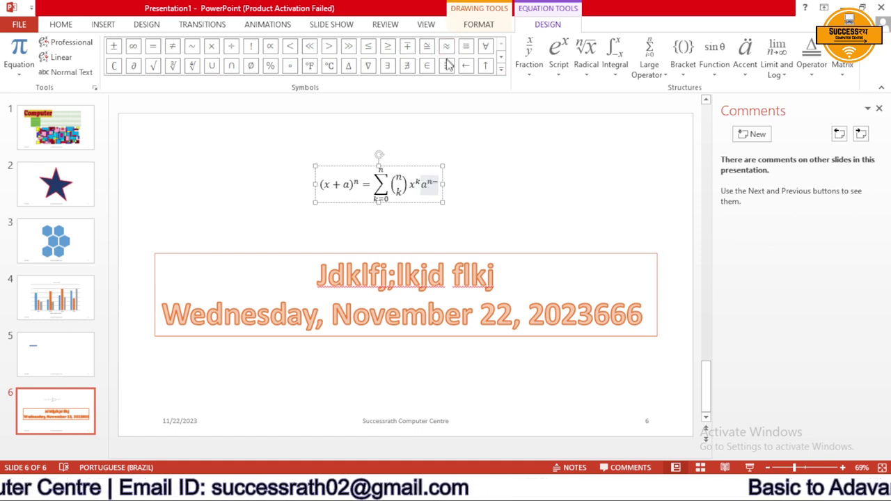
left_click(426, 65)
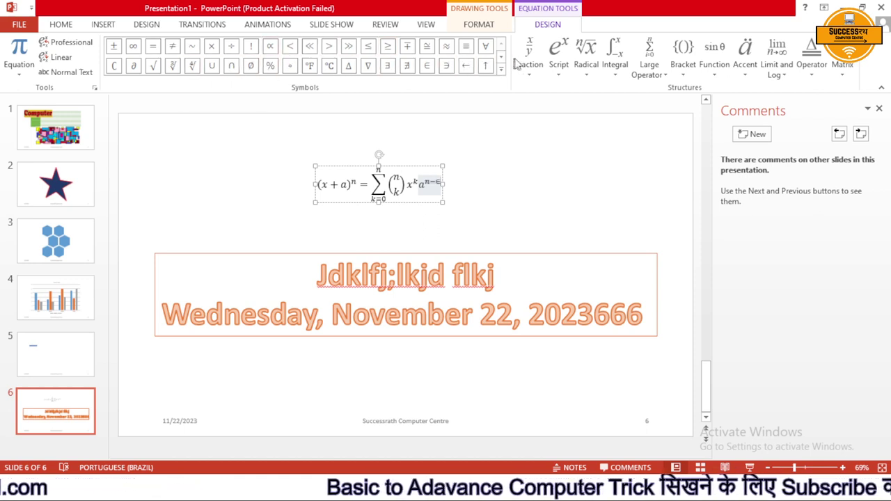
left_click(879, 109)
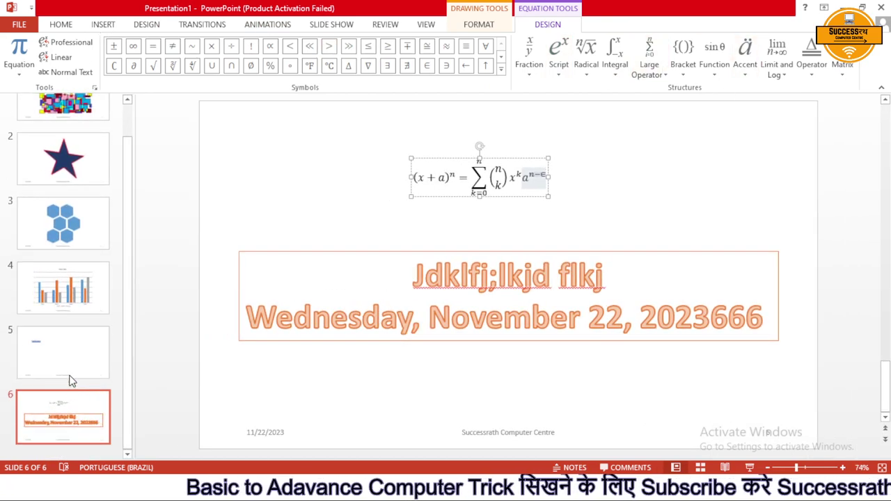
- Add a blank seventh slide after slide 6, then place the cursor after 'flkj' on slide 6
left_click(66, 393)
left_click(103, 24)
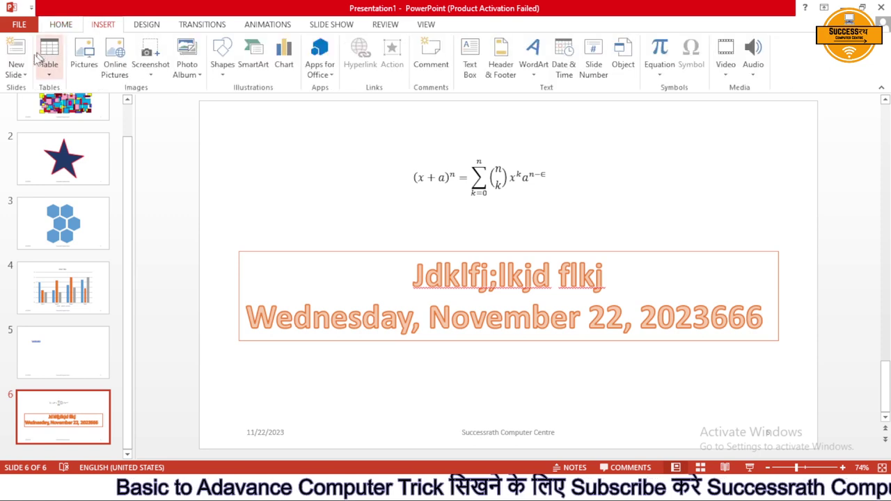
left_click(16, 49)
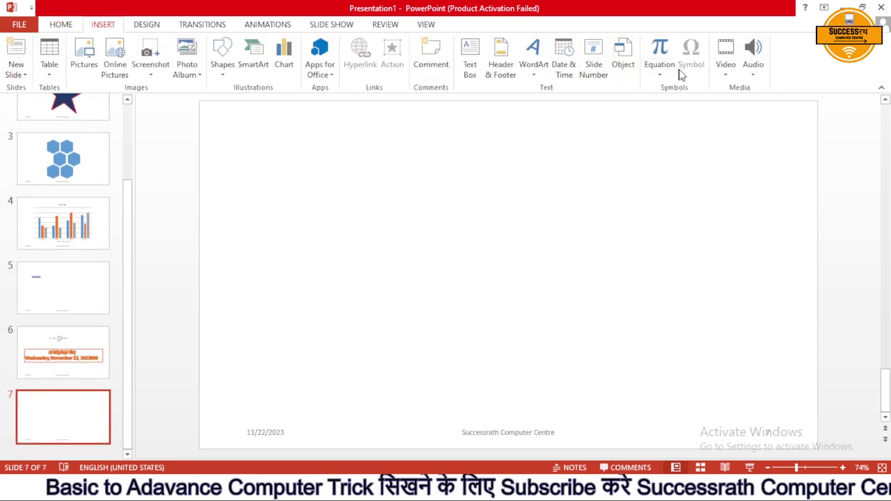
left_click(43, 363)
left_click(625, 283)
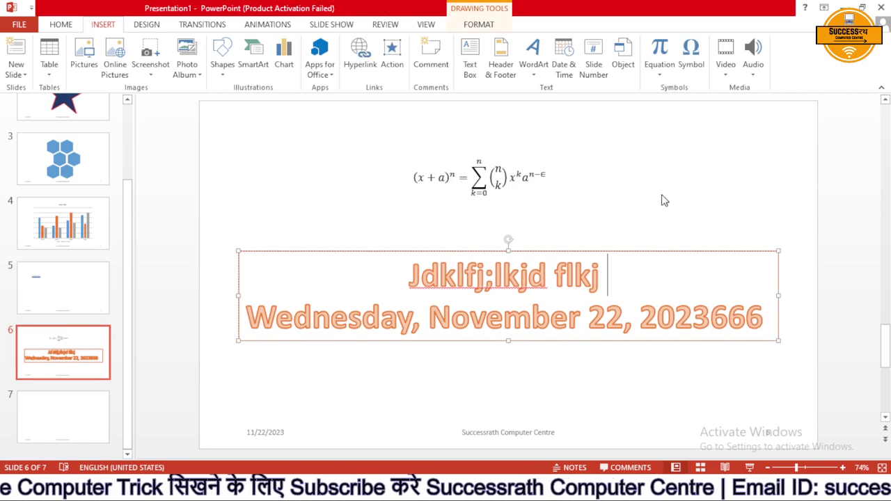
- Insert a Basic Latin dollar sign so the line reads 'Jdklfj;lkjd flkj $', then select it
left_click(693, 60)
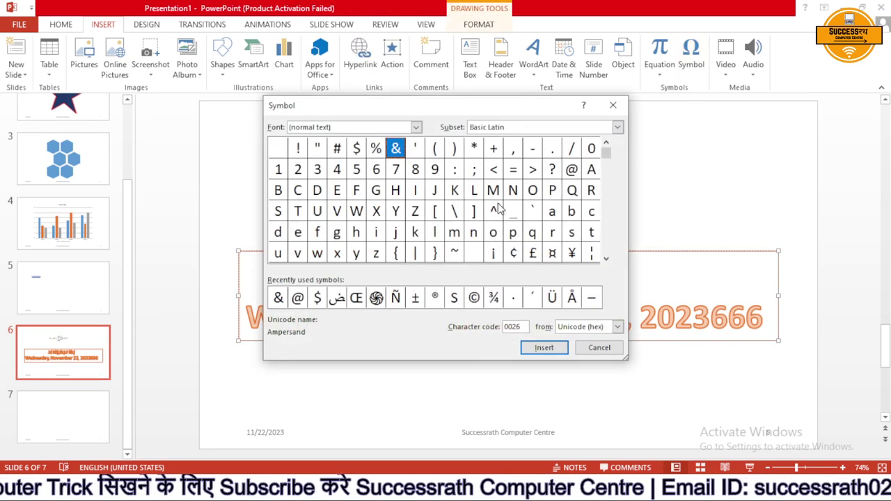
left_click(357, 155)
left_click(541, 347)
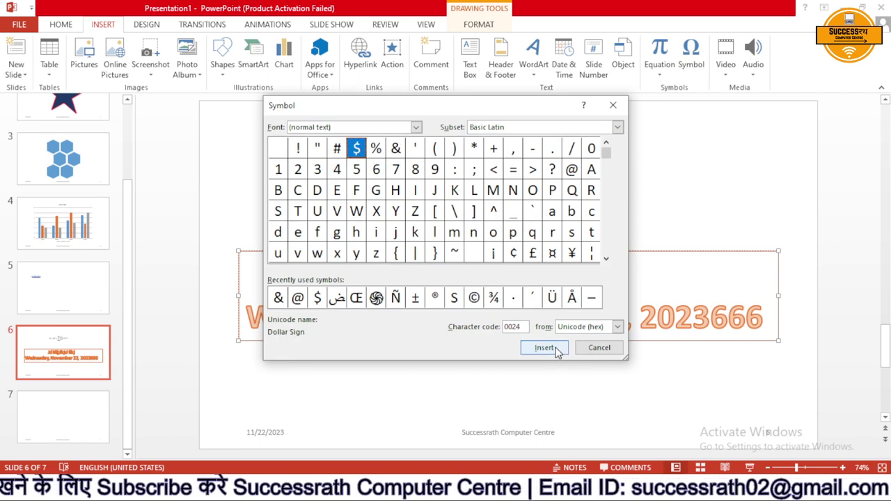
left_click(593, 348)
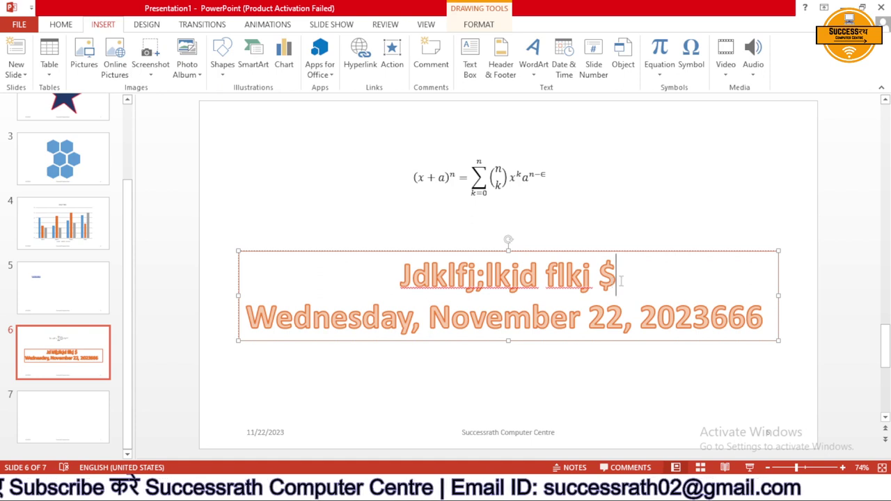
left_click_drag(620, 280, 598, 278)
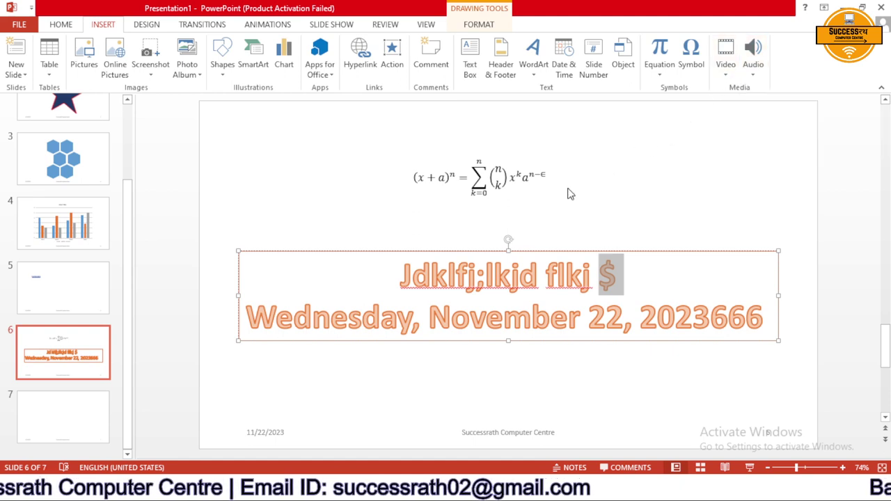
left_click(726, 73)
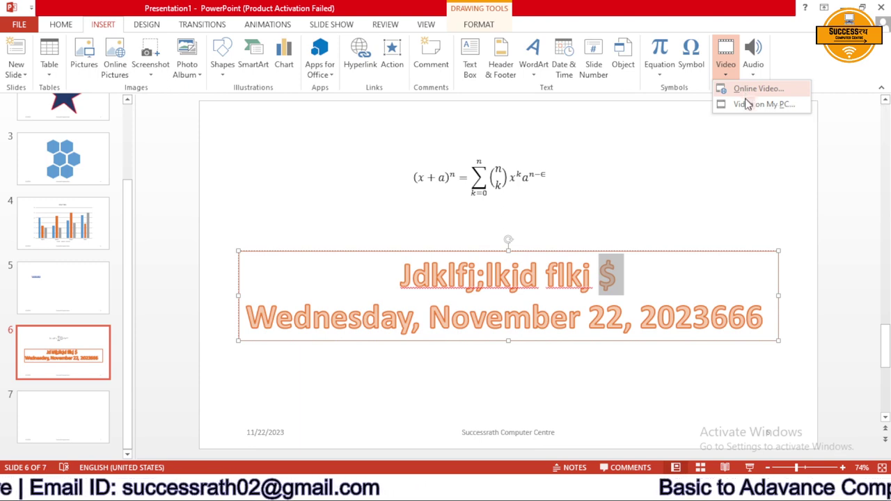
left_click(746, 104)
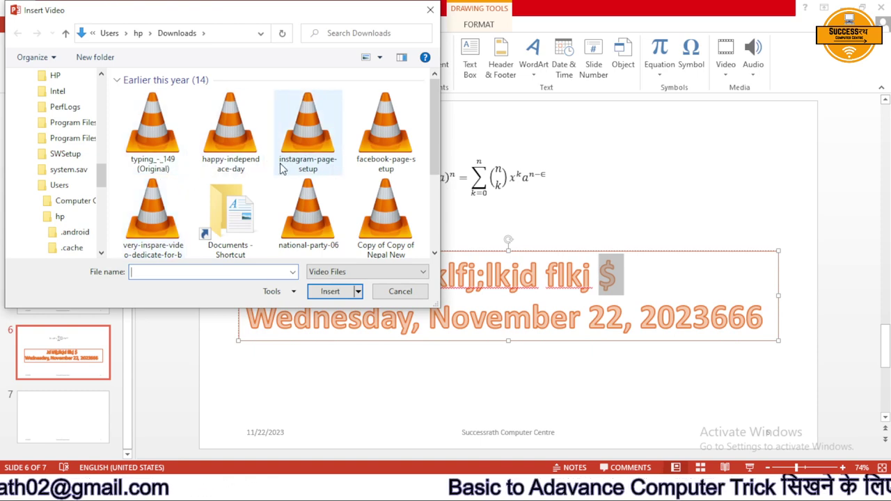
left_click(151, 150)
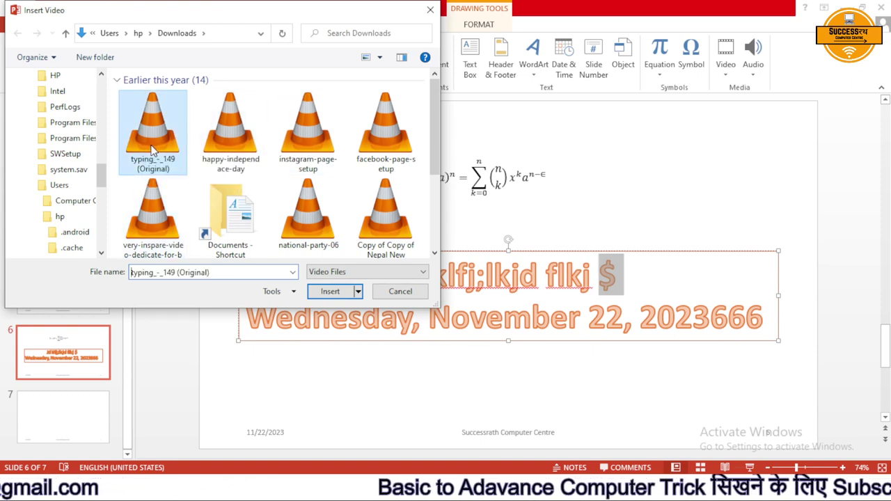
double_click(151, 149)
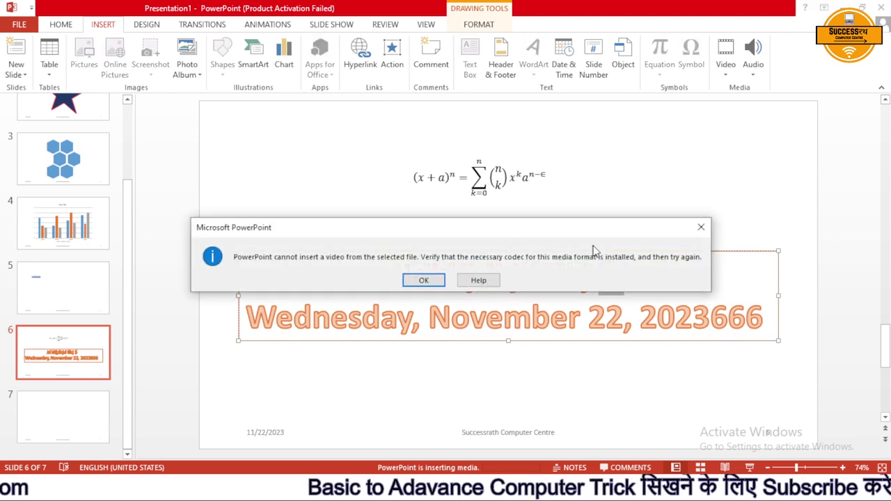
left_click(424, 279)
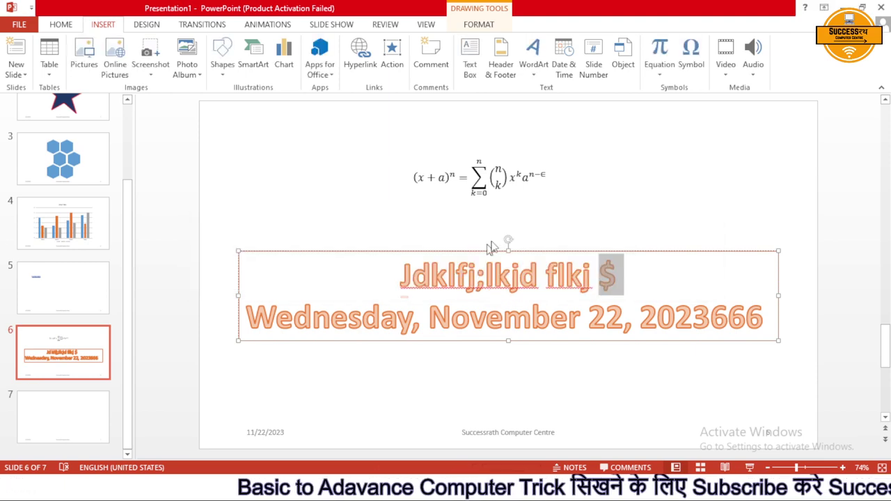
left_click(598, 205)
left_click(725, 59)
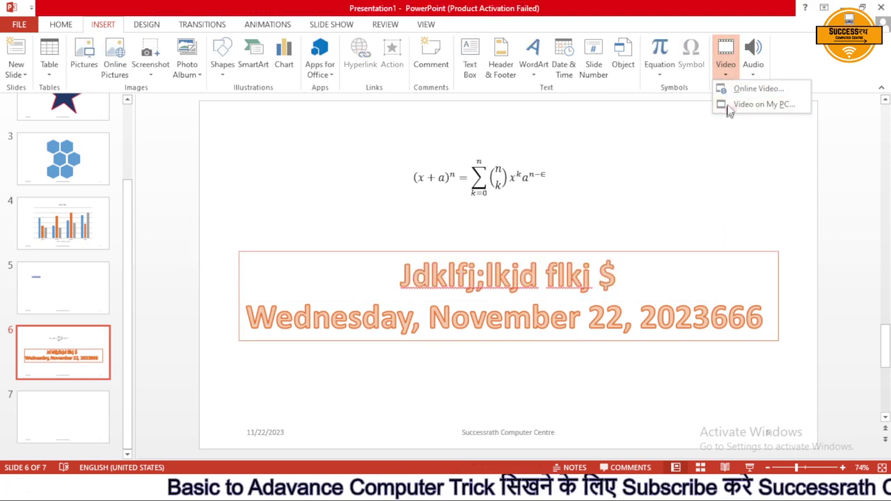
left_click(736, 105)
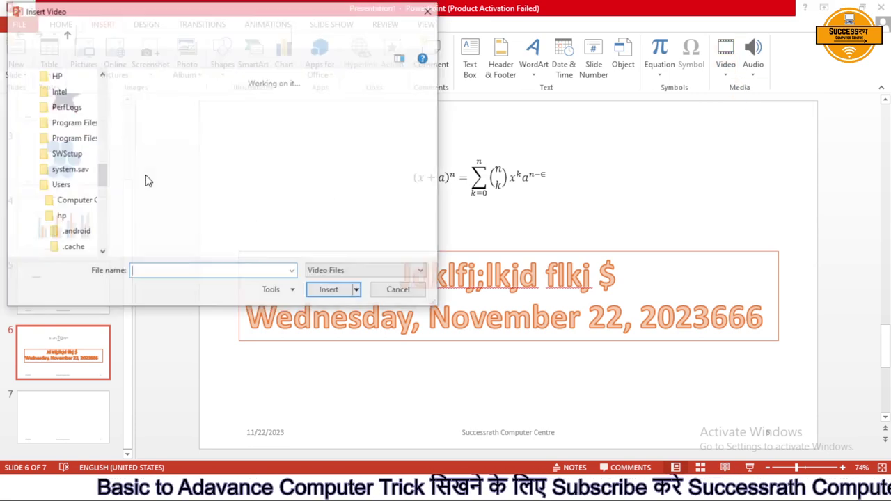
double_click(313, 149)
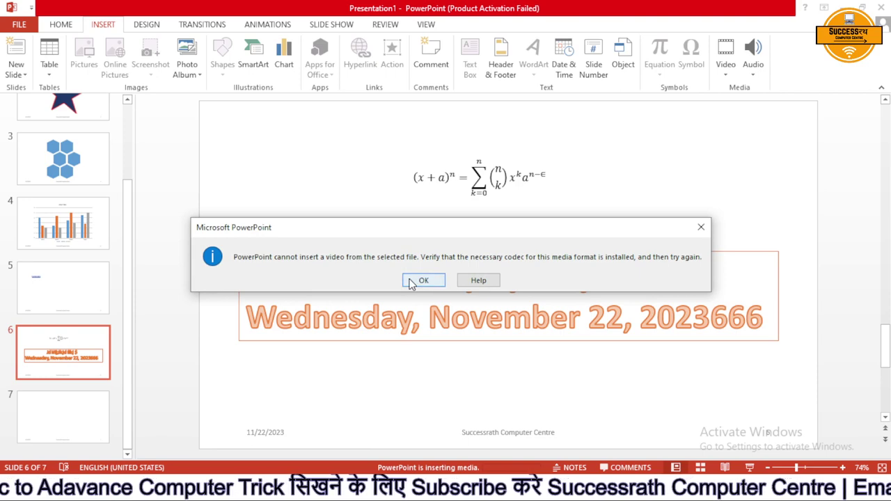
left_click(419, 281)
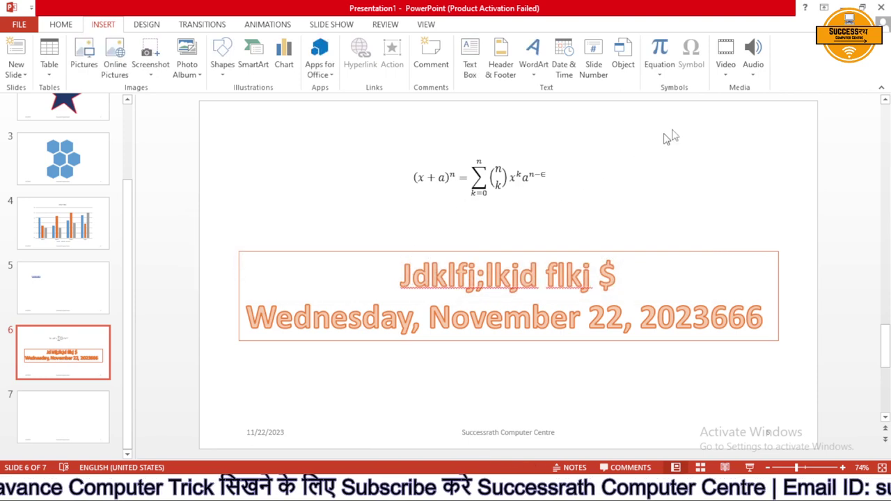
left_click(753, 68)
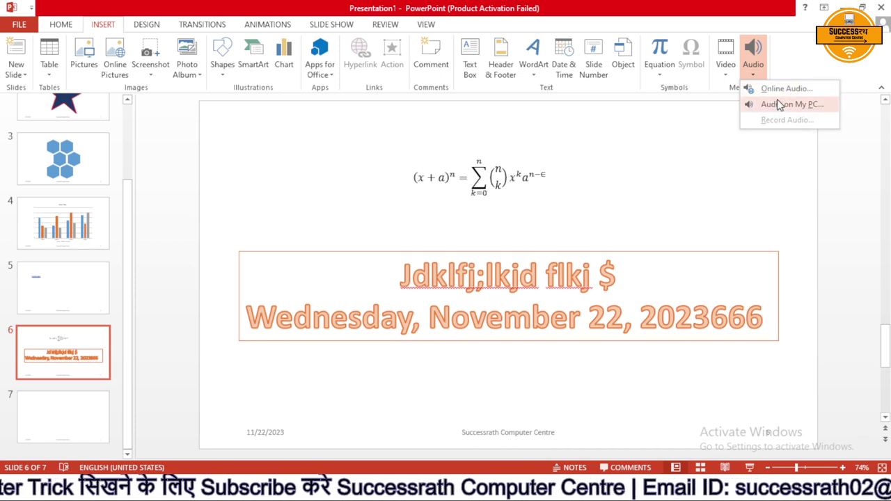
left_click(777, 104)
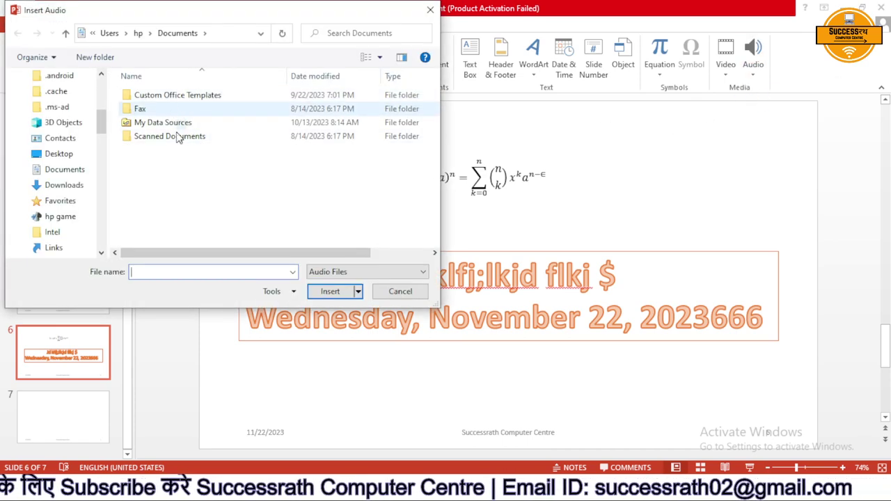
left_click(429, 11)
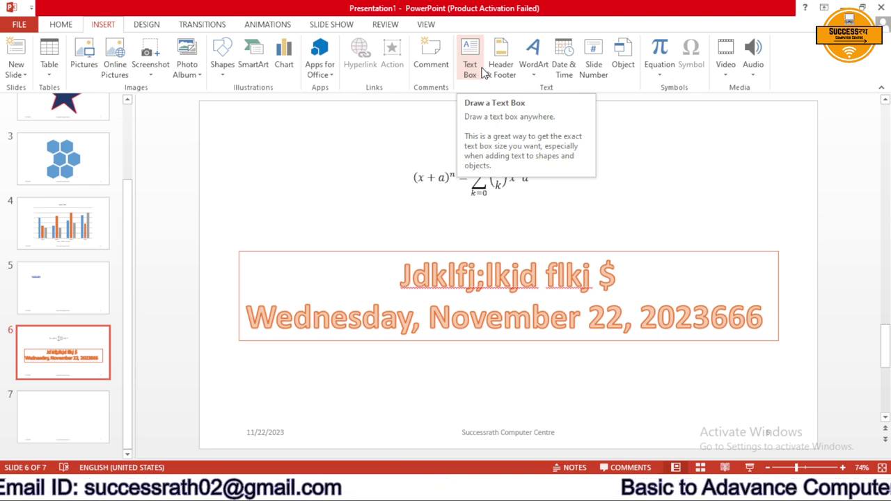
left_click(471, 64)
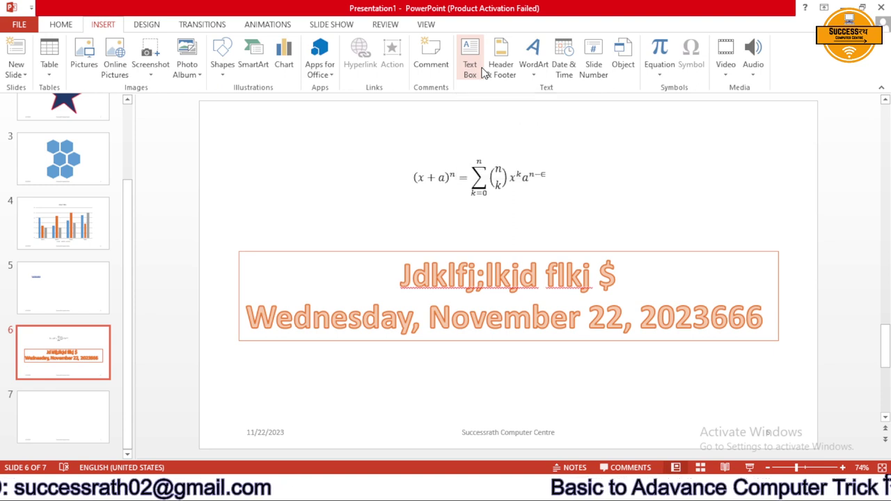